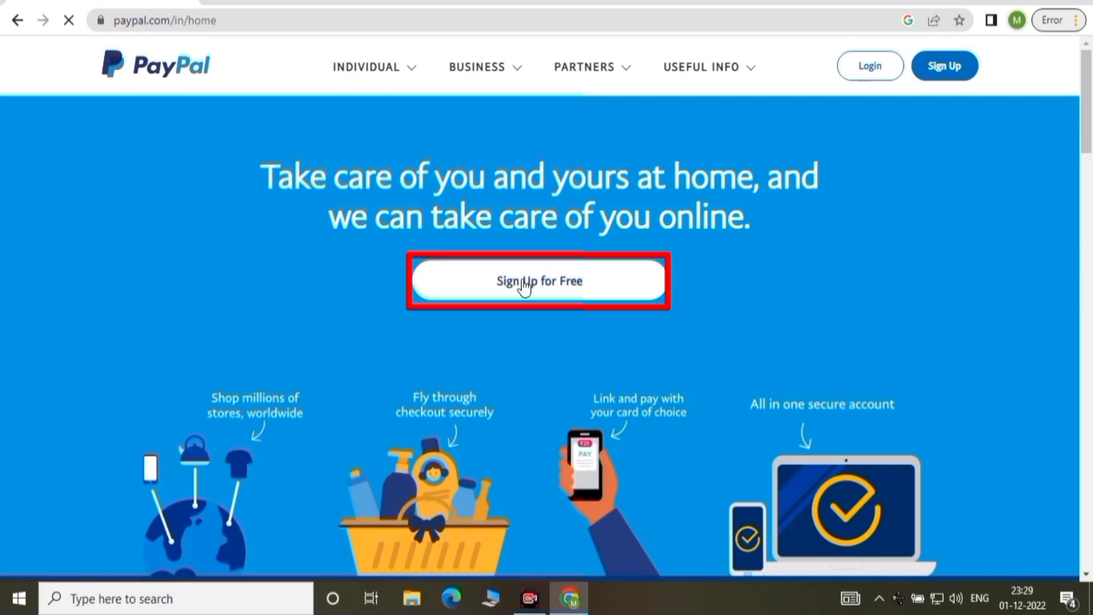
# Begin the free PayPal sign-up choosing a Business account instead of Individual.
pyautogui.click(525, 288)
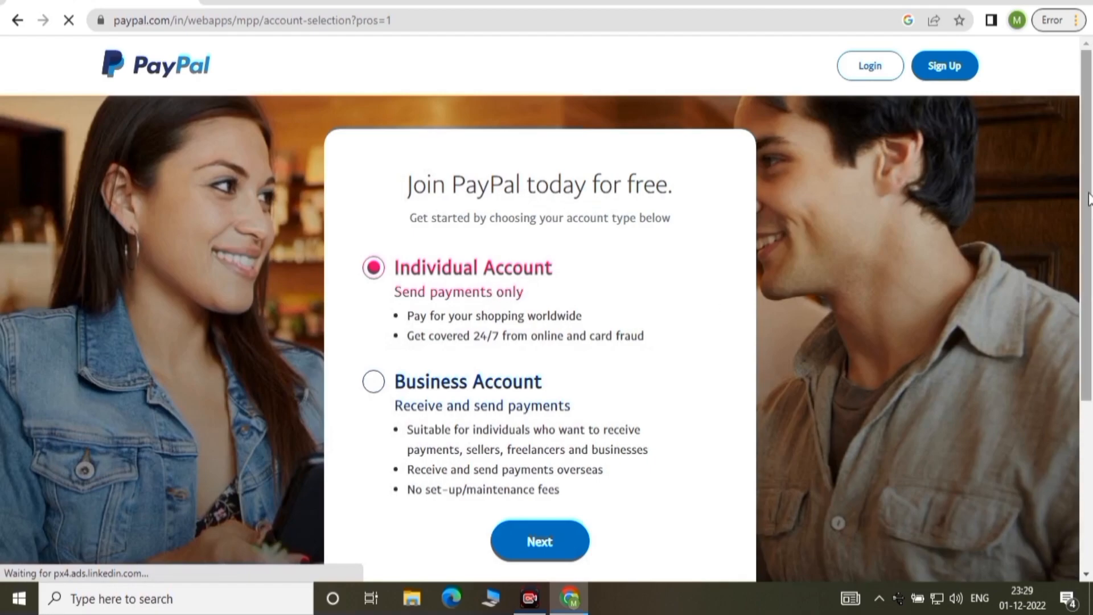
pyautogui.moveTo(1087, 196); pyautogui.dragTo(1088, 219)
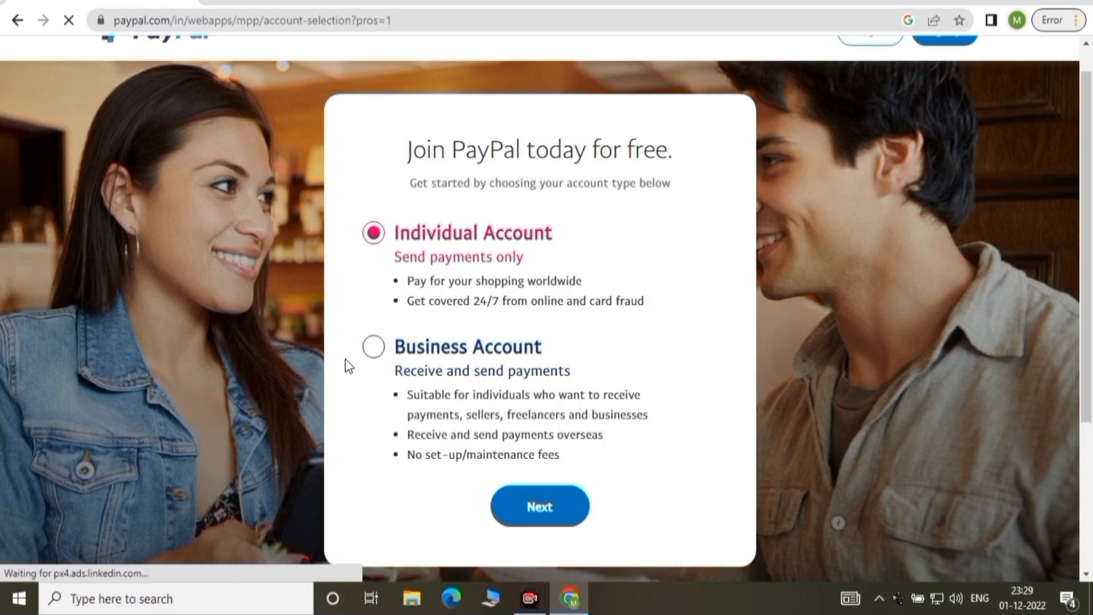
pyautogui.click(372, 353)
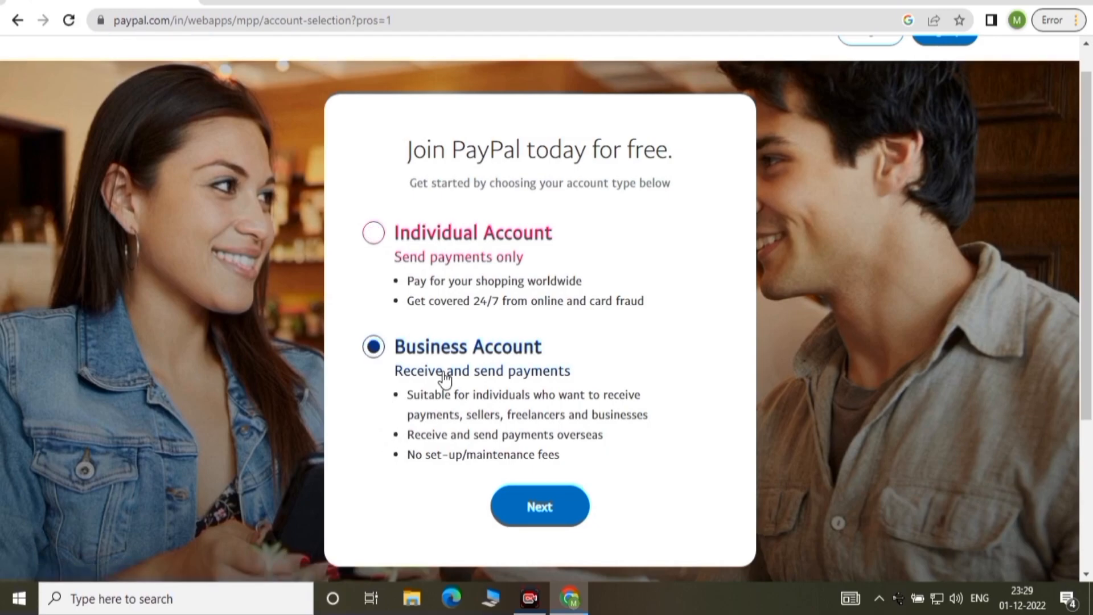
pyautogui.click(530, 508)
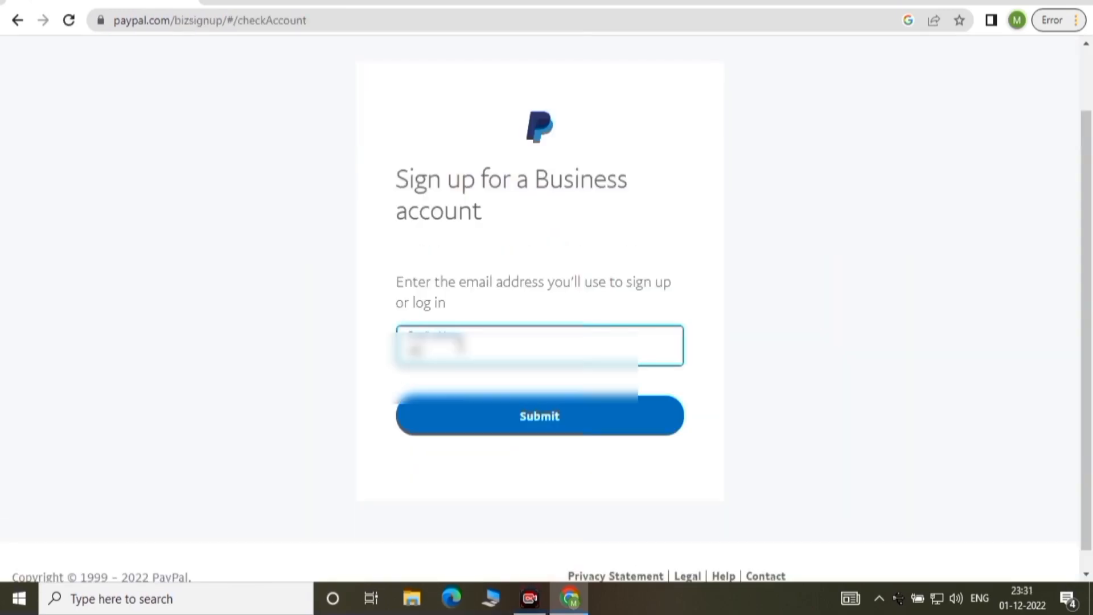
# Enter the sign-up email address, fixing a typo, and submit it.
pyautogui.write('*******')
pyautogui.write('*******')
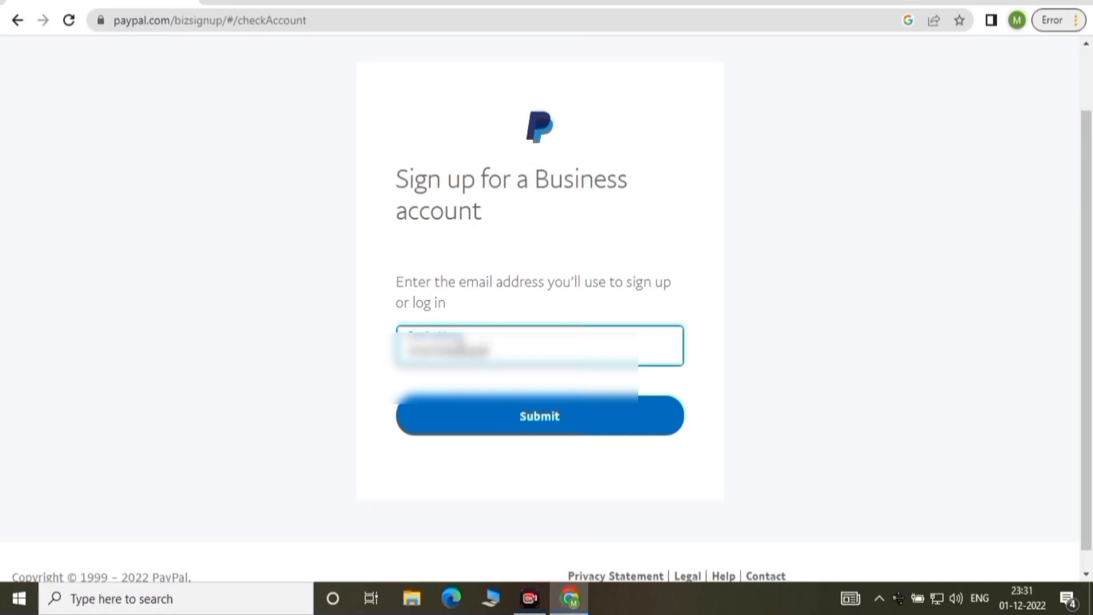
pyautogui.press('BackSpace')
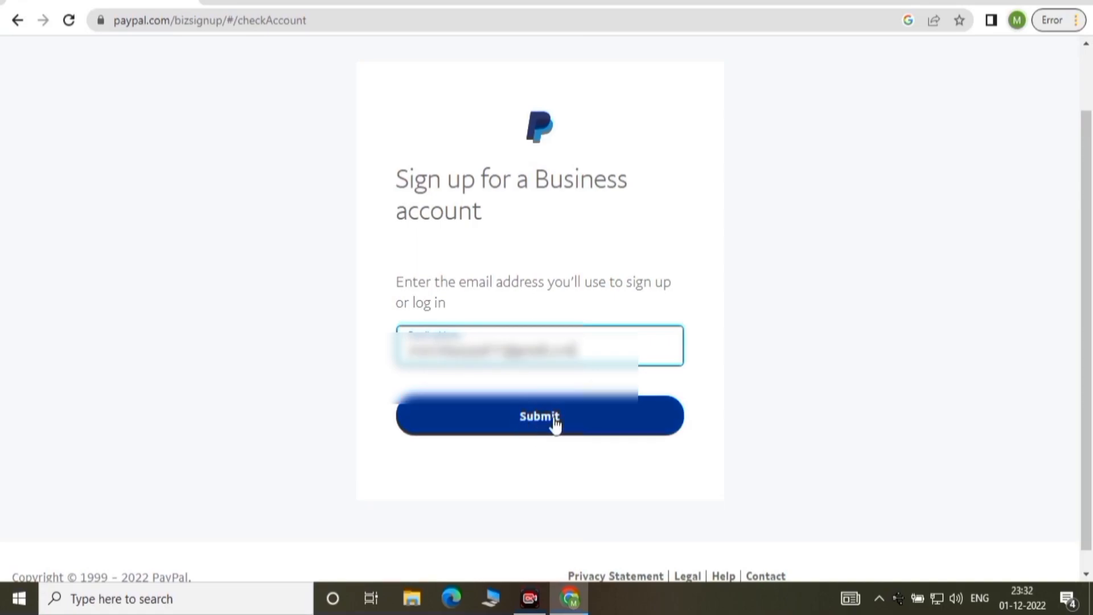
pyautogui.click(555, 422)
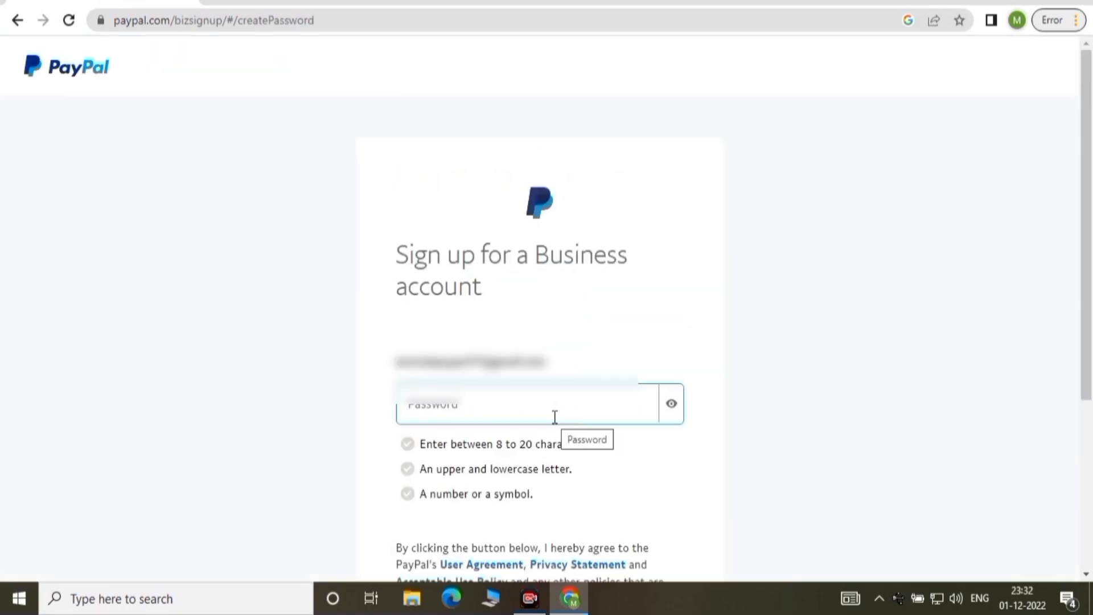
# Create and submit a new account password meeting all three requirements.
pyautogui.moveTo(1090, 208); pyautogui.dragTo(1090, 272)
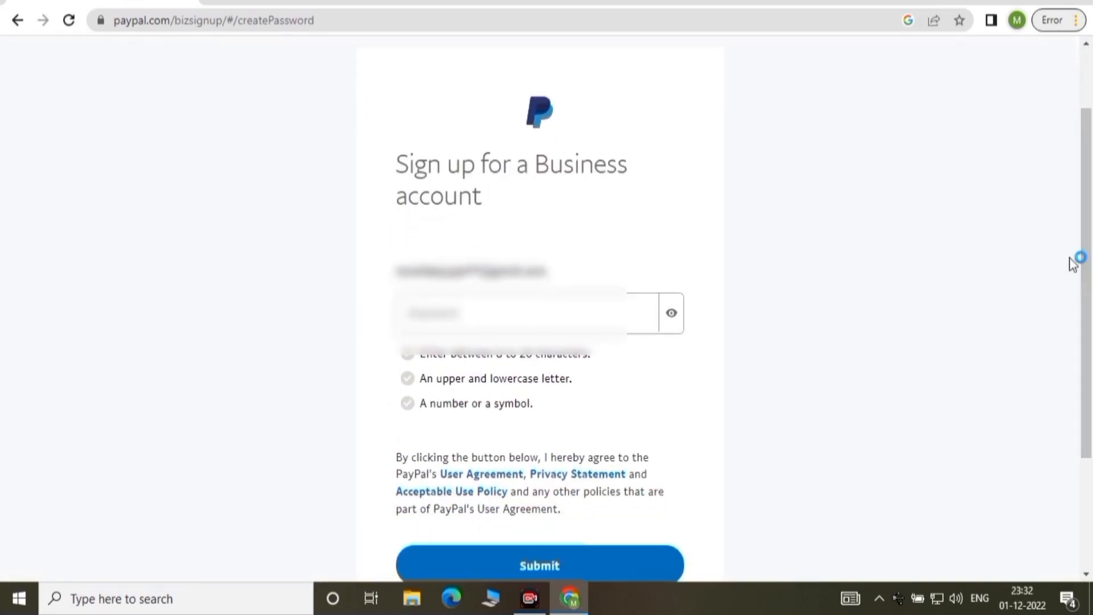
pyautogui.click(434, 313)
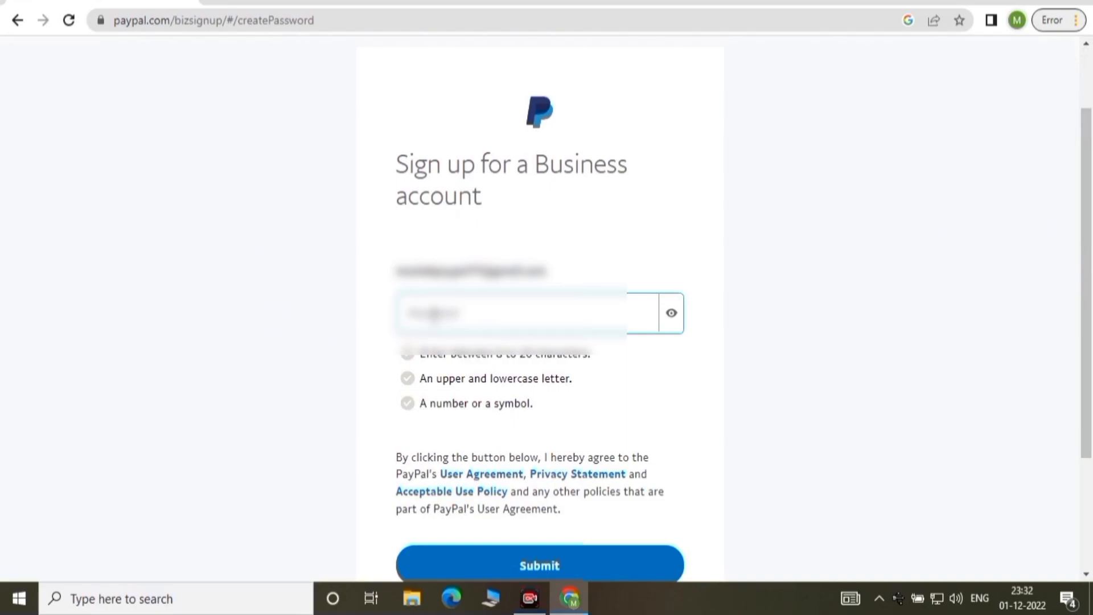
pyautogui.click(434, 313)
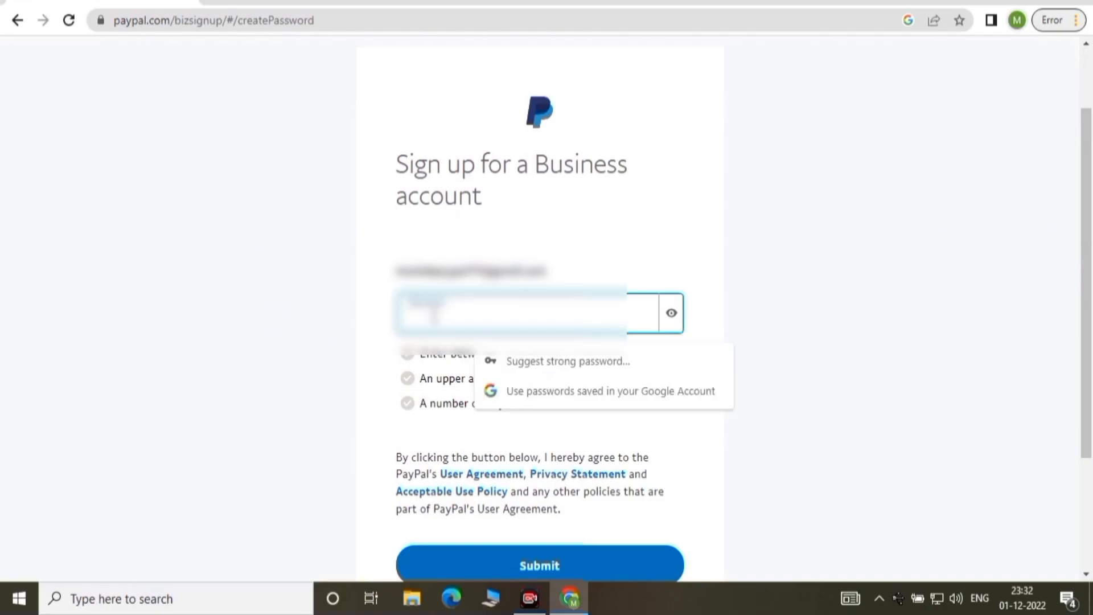
pyautogui.write('•••••••')
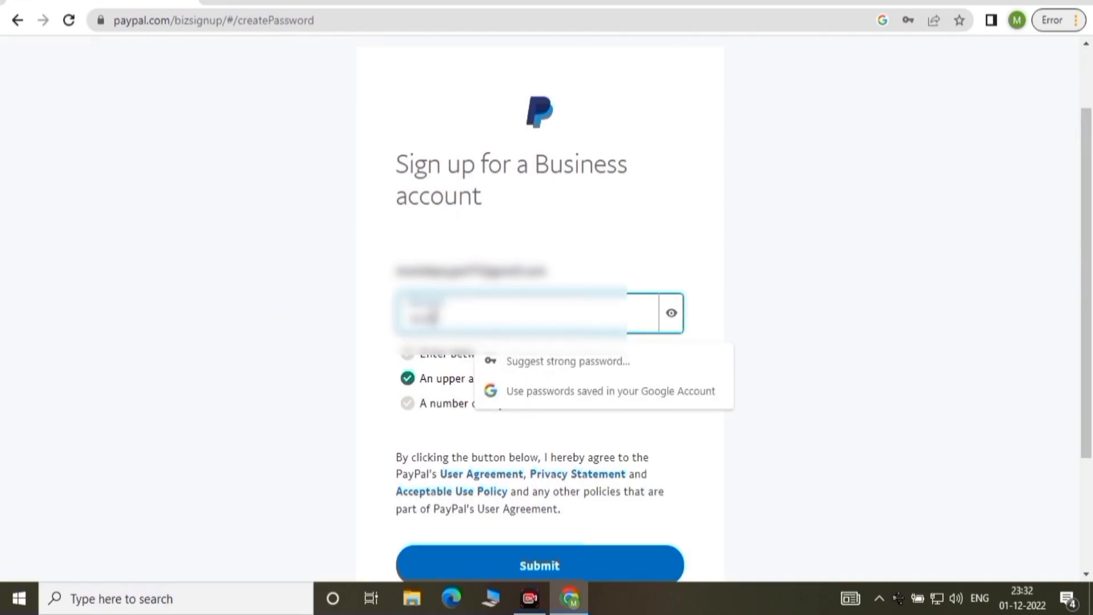
pyautogui.scroll(-1, 549, 505)
pyautogui.click(549, 505)
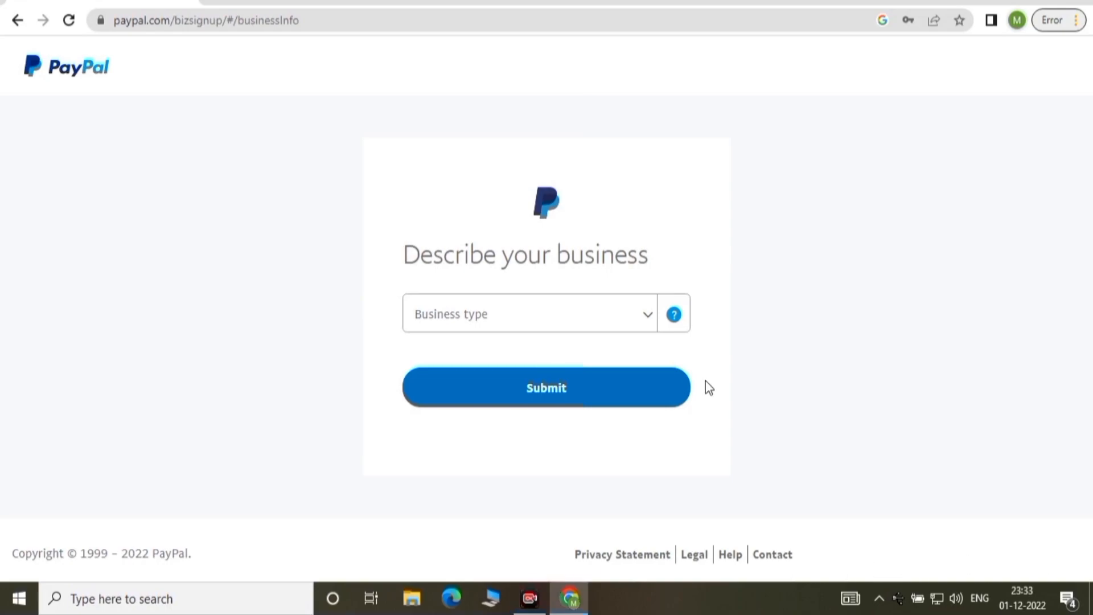
# Set the business type to Individual.
pyautogui.click(647, 320)
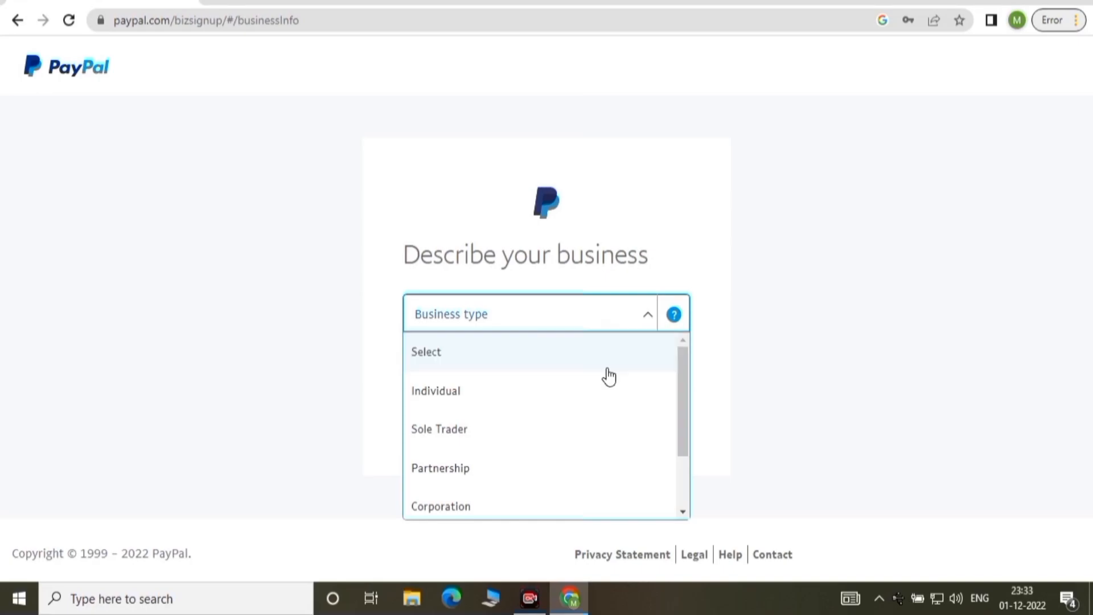
pyautogui.moveTo(683, 377); pyautogui.dragTo(683, 379)
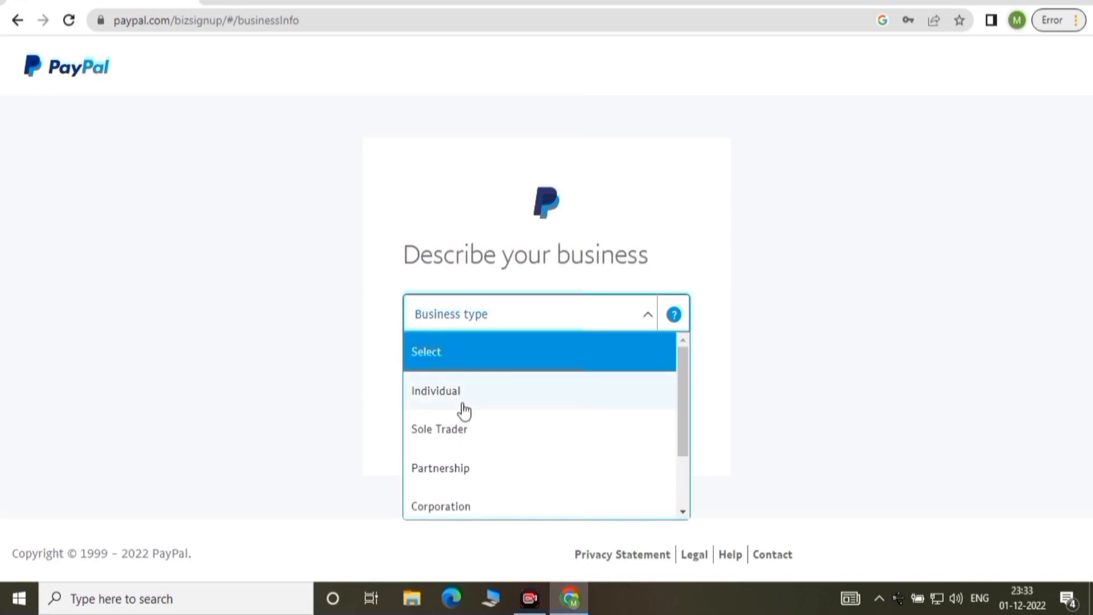
pyautogui.click(454, 397)
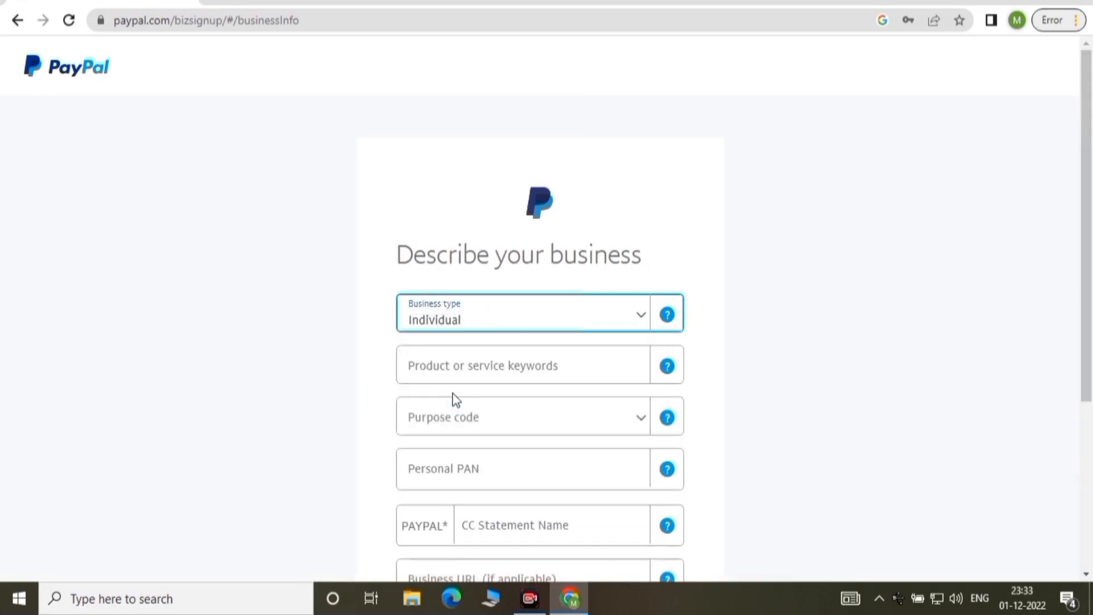
pyautogui.scroll(-2, 1092, 283)
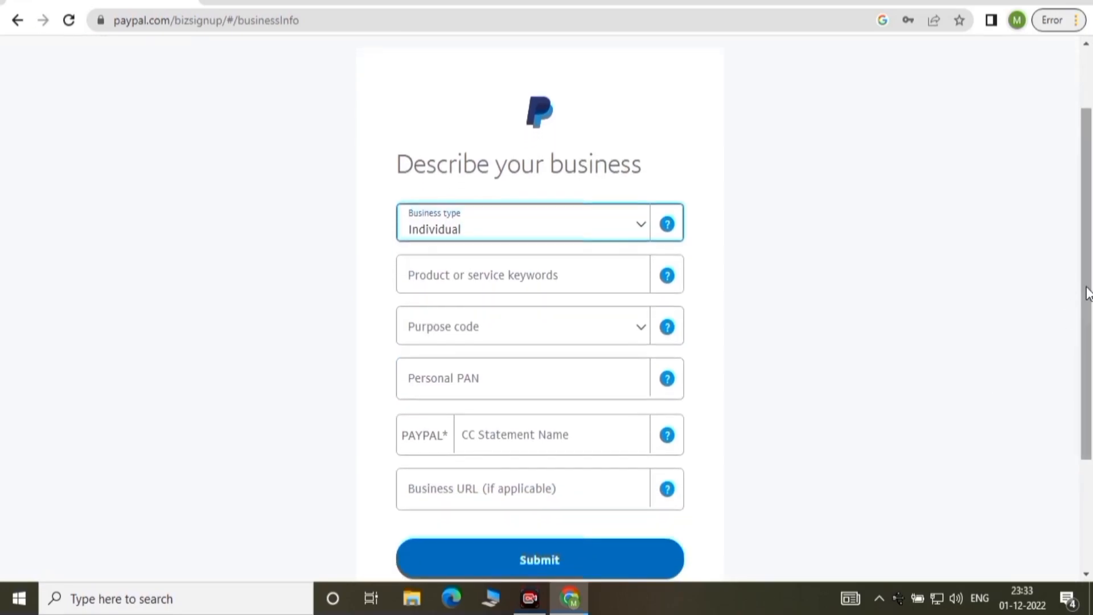
pyautogui.scroll(-1, 1085, 295)
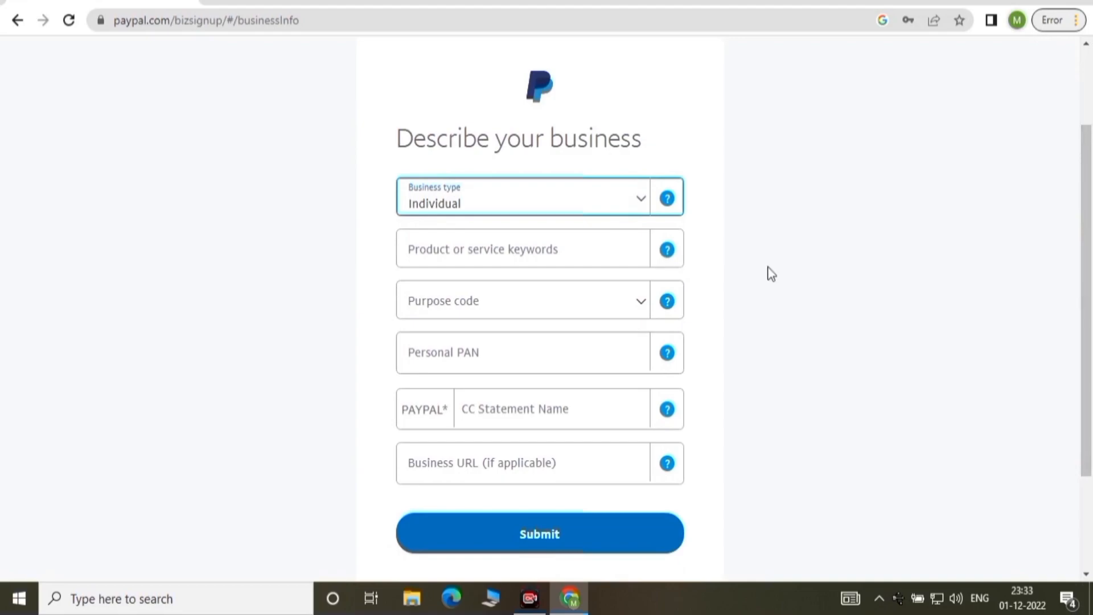
# Choose keyword Direct Marketing-Other Direct Marketers and purpose code P0806 – Other information services.
pyautogui.click(535, 257)
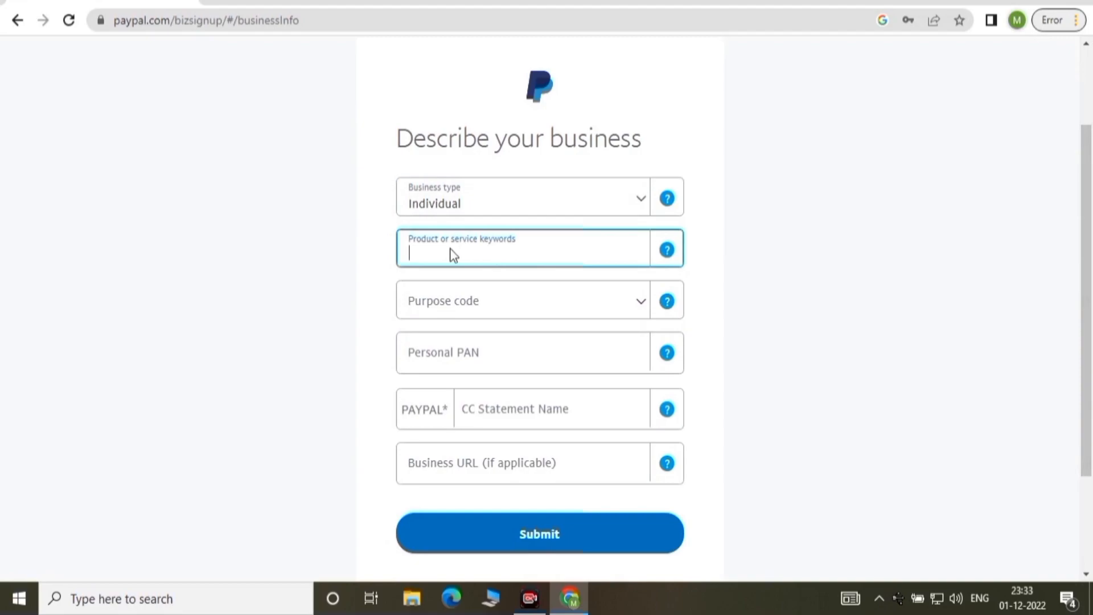
pyautogui.write('other')
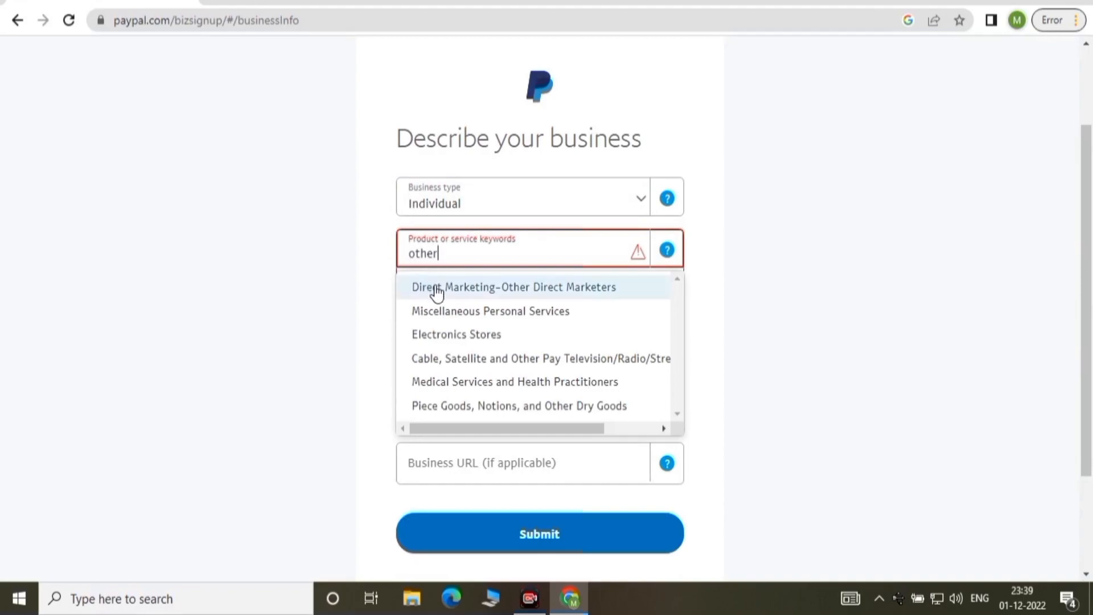
pyautogui.click(552, 287)
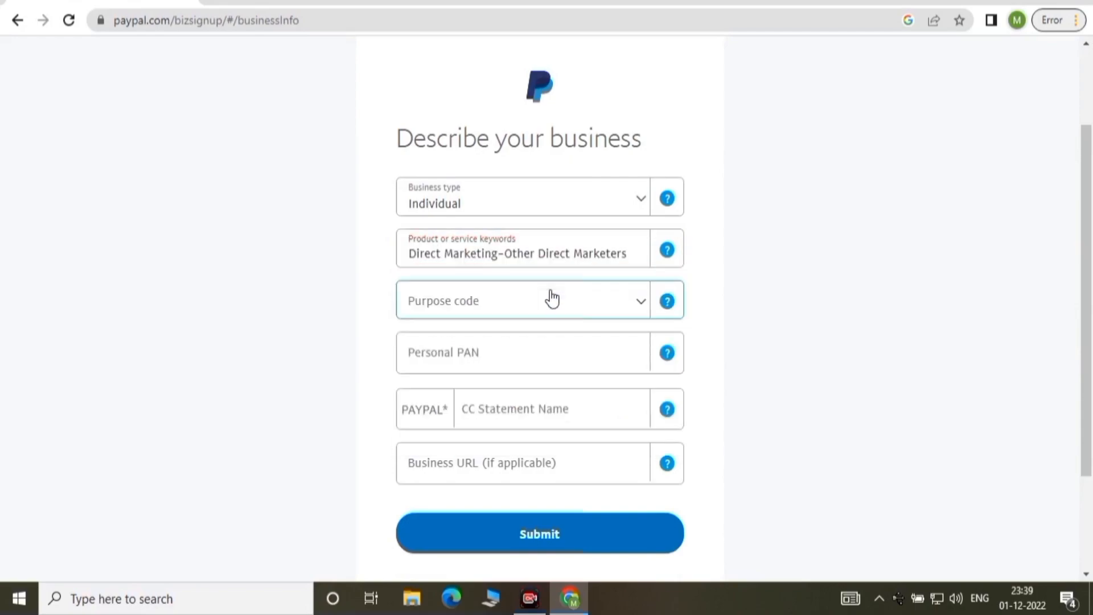
pyautogui.click(641, 305)
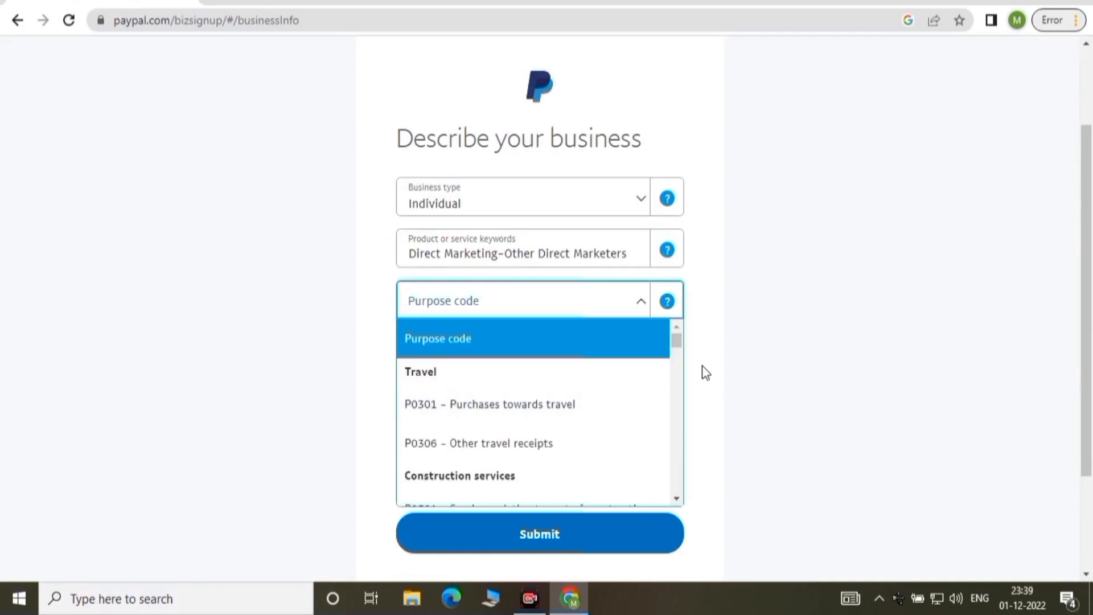
pyautogui.moveTo(677, 345); pyautogui.dragTo(676, 376)
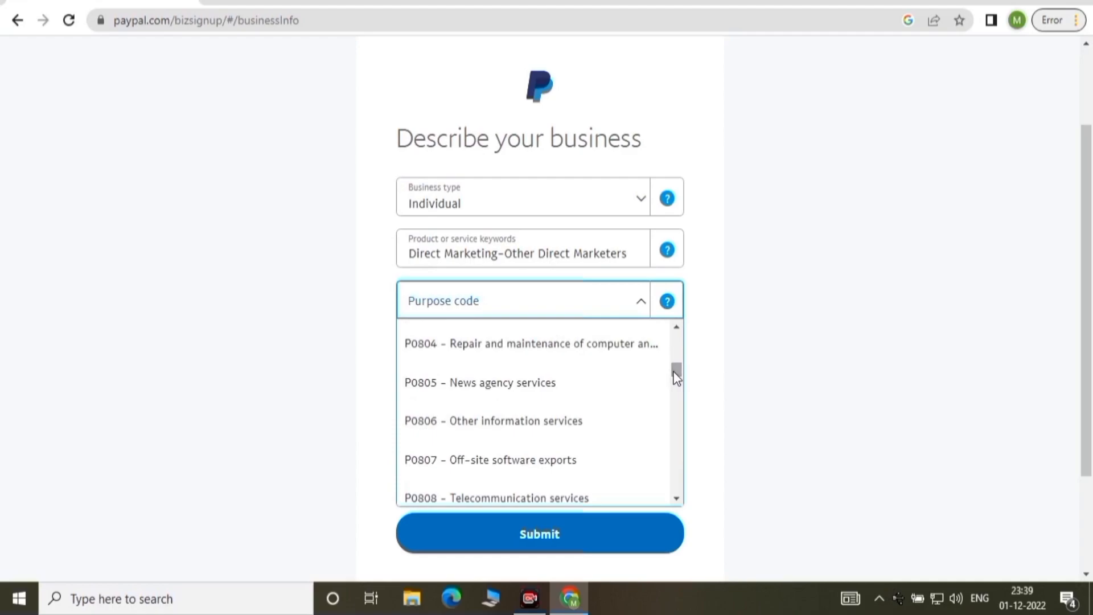
pyautogui.click(611, 430)
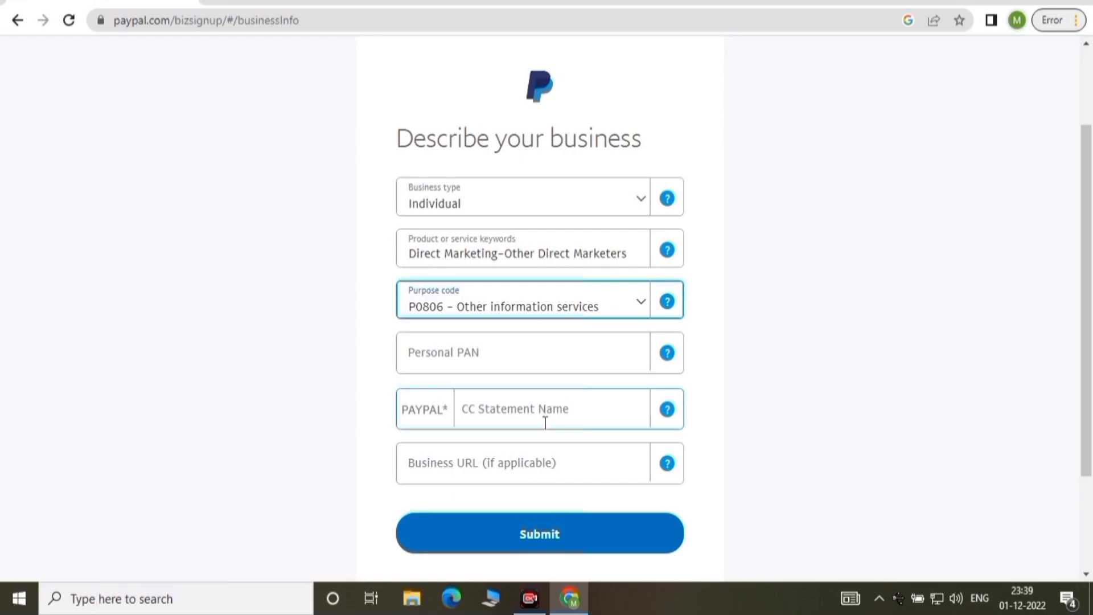
# Enter the Personal PAN and owner's name as statement name, trimmed, then submit.
pyautogui.click(436, 354)
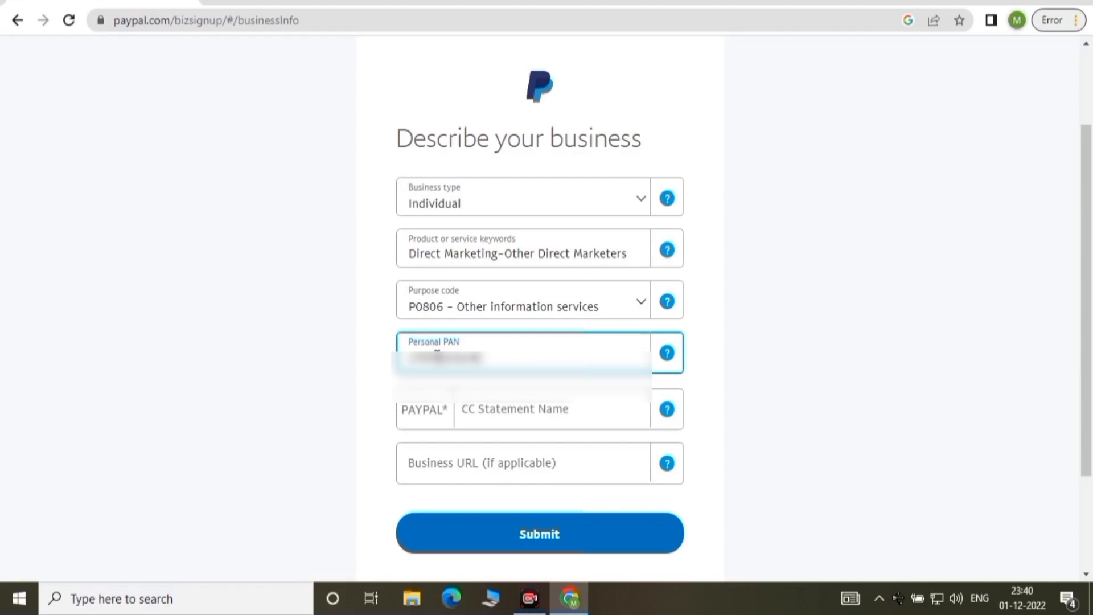
pyautogui.click(528, 410)
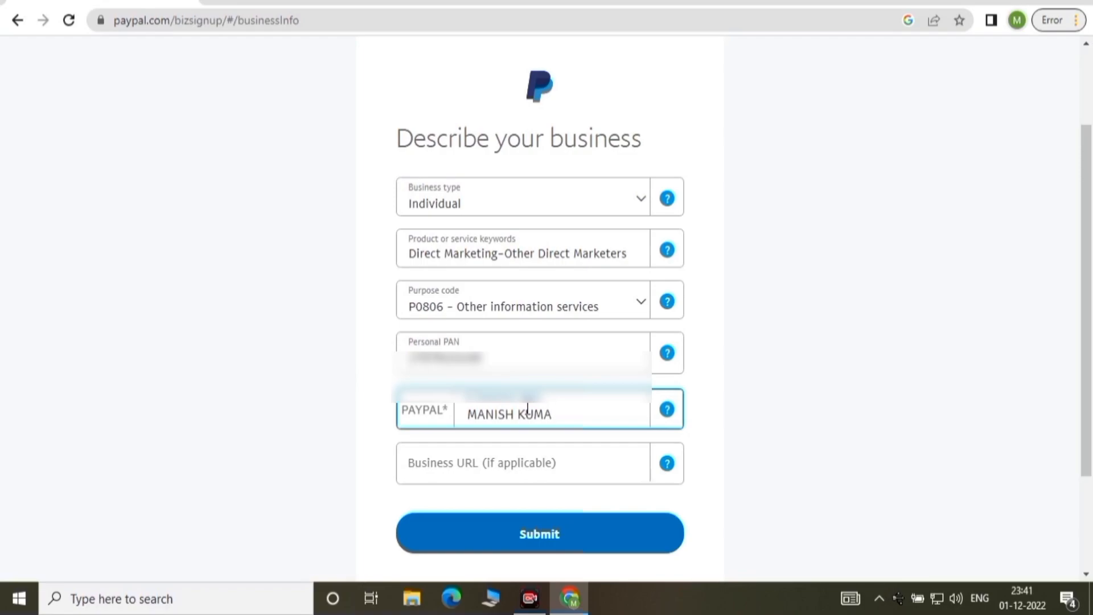
pyautogui.hotkey('ctrl', 'BackSpace')
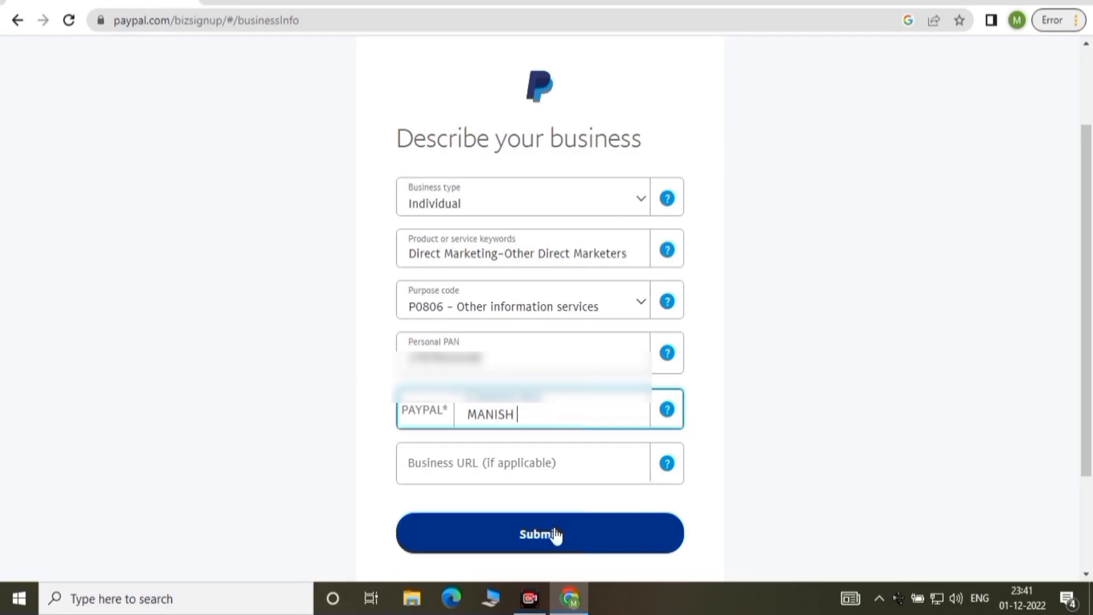
pyautogui.click(553, 533)
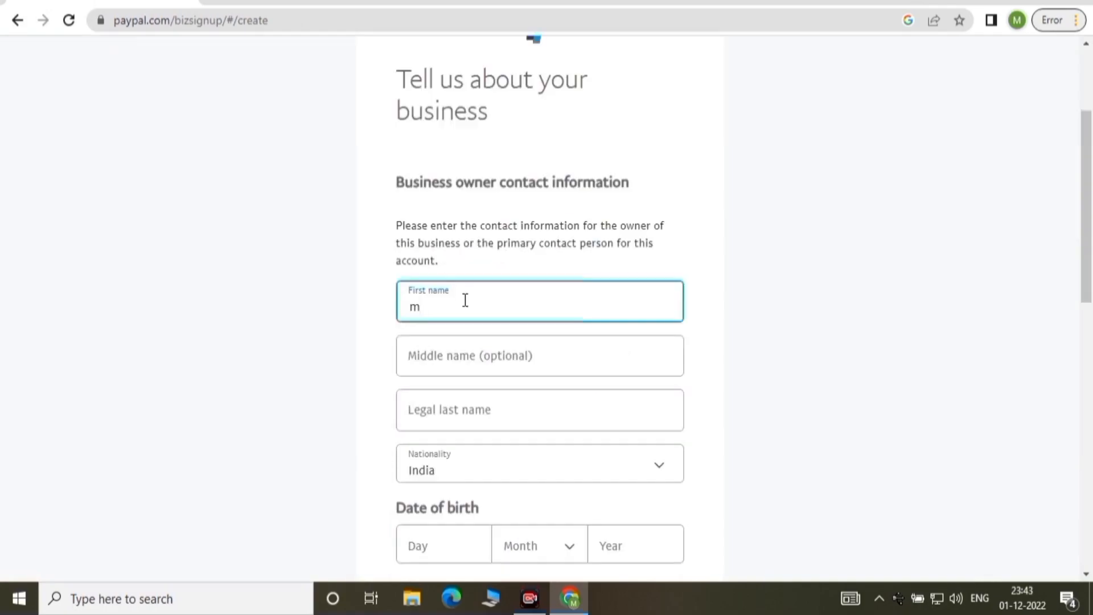
# Enter the owner's first name and legal last name.
pyautogui.press('BackSpace')
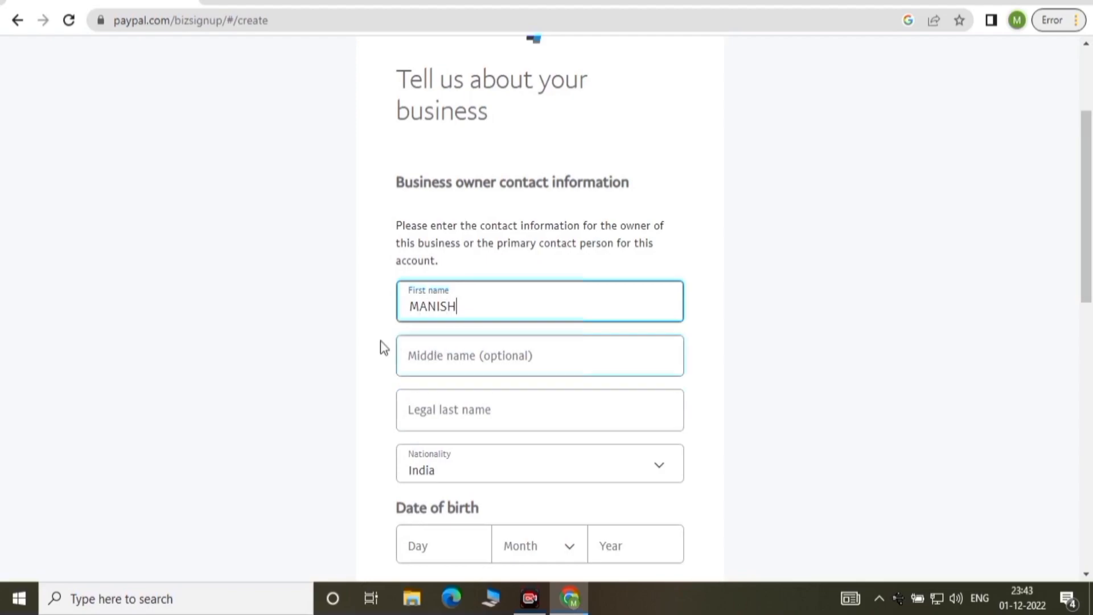
pyautogui.click(430, 416)
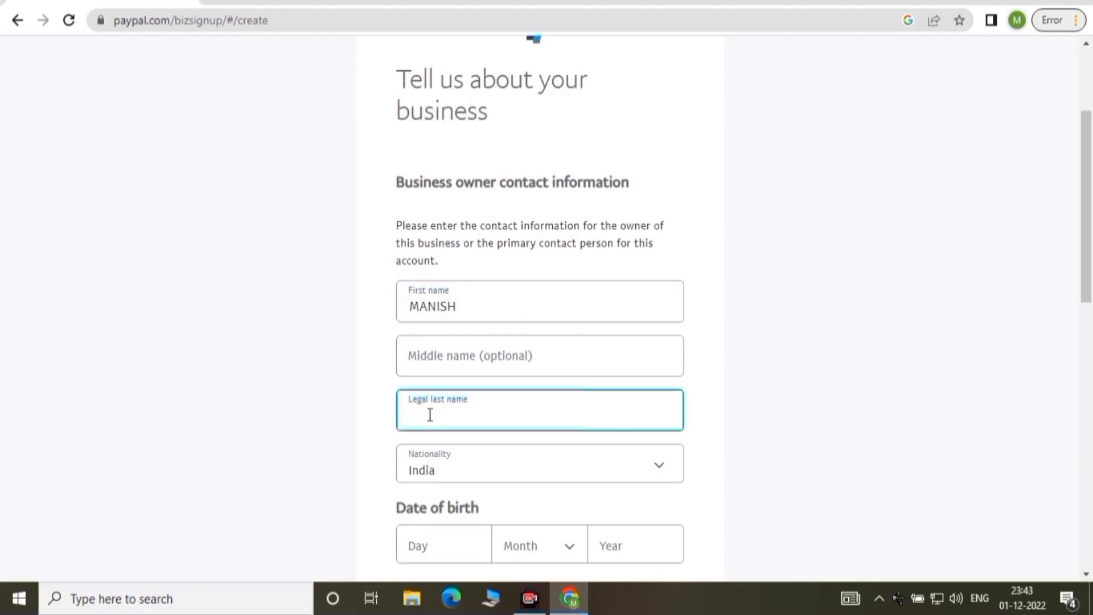
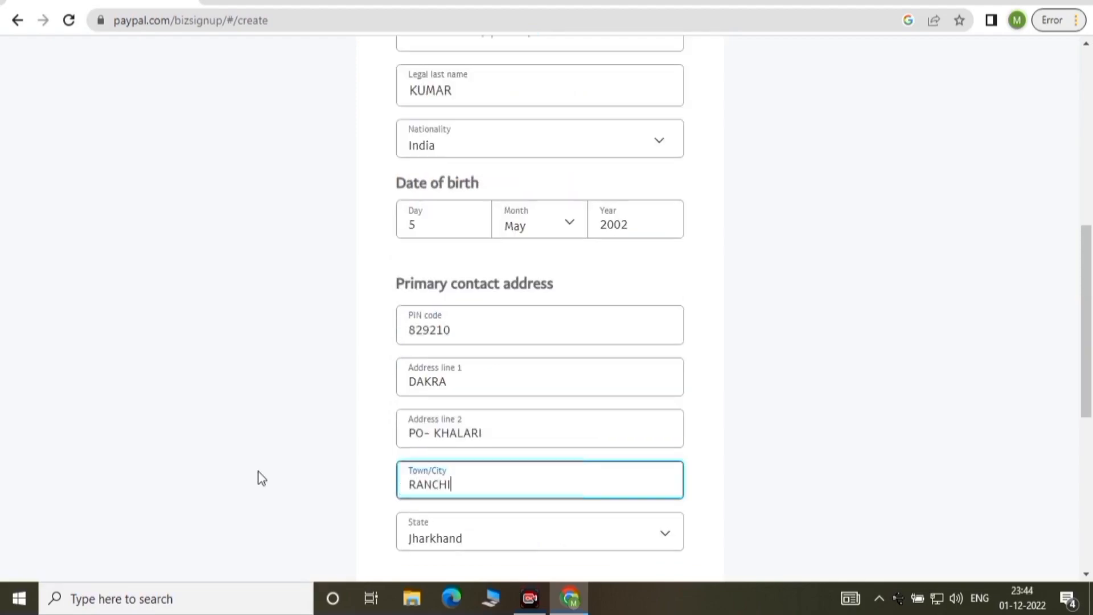
pyautogui.moveTo(1091, 272); pyautogui.dragTo(1090, 383)
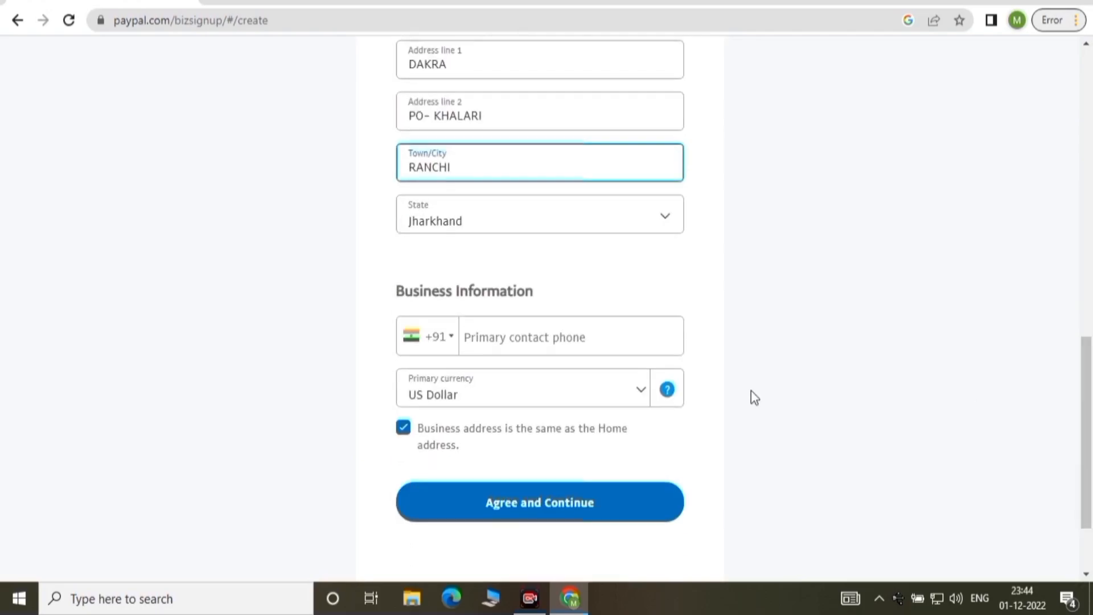
# Add the contact phone, keep US Dollar as primary currency, and agree to submit.
pyautogui.click(540, 341)
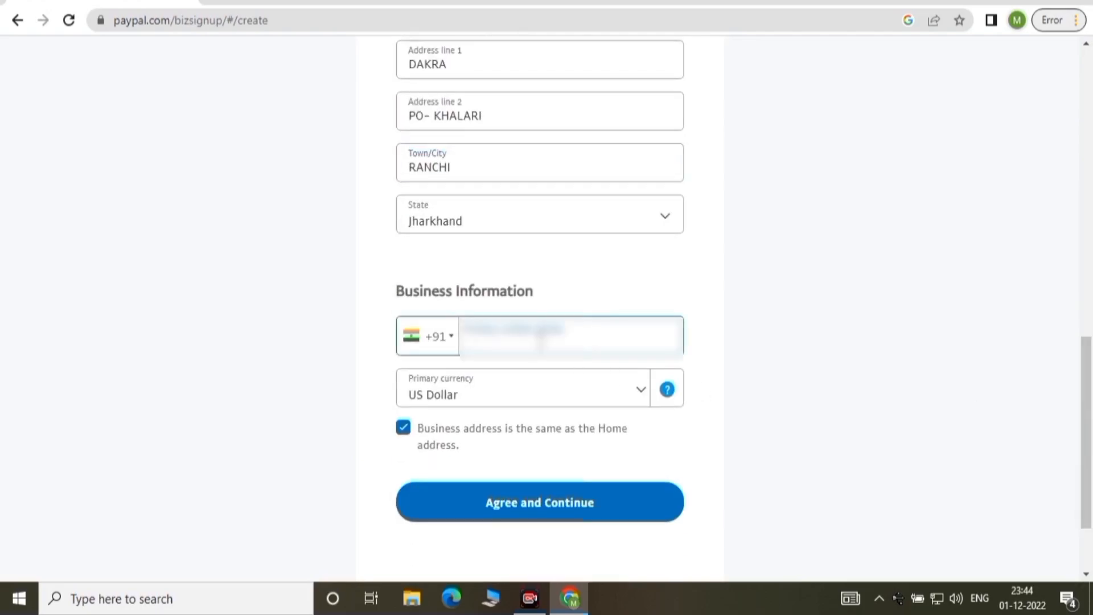
pyautogui.click(642, 393)
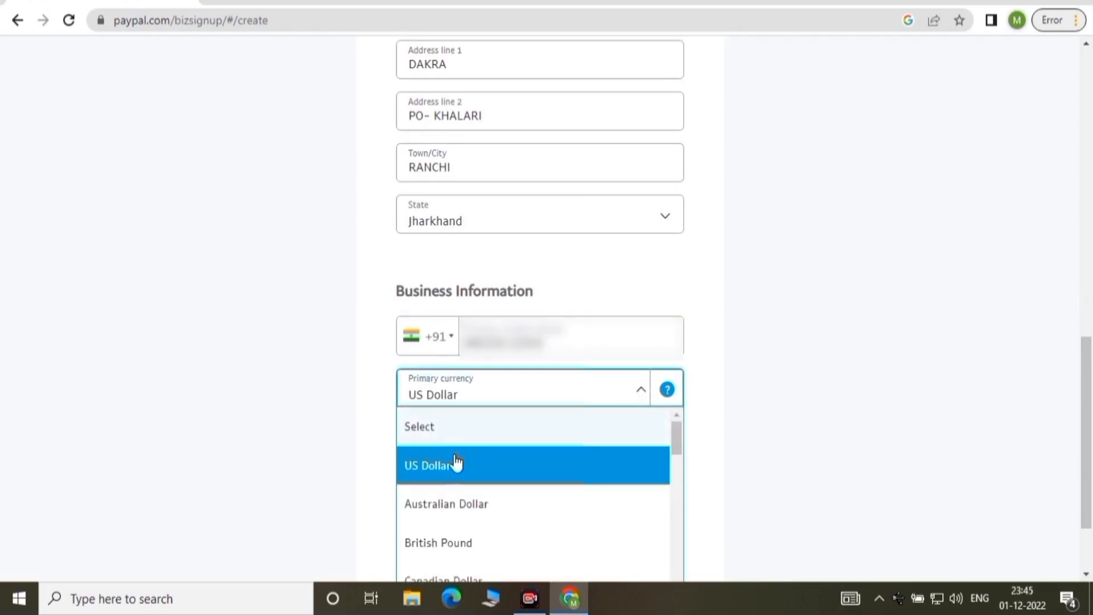
pyautogui.click(428, 465)
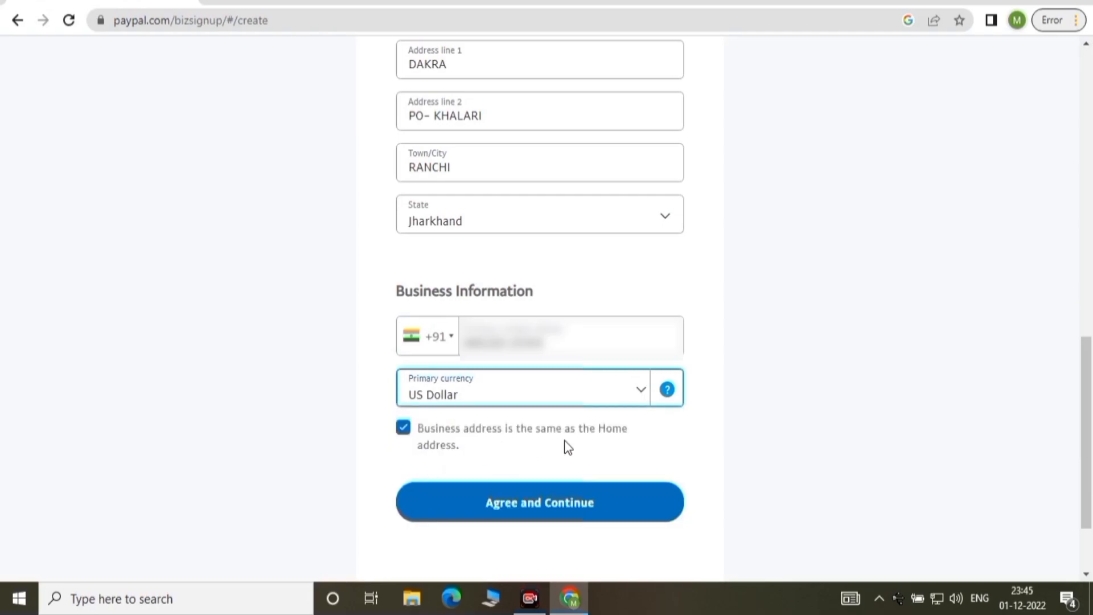
pyautogui.click(533, 506)
pyautogui.click(560, 504)
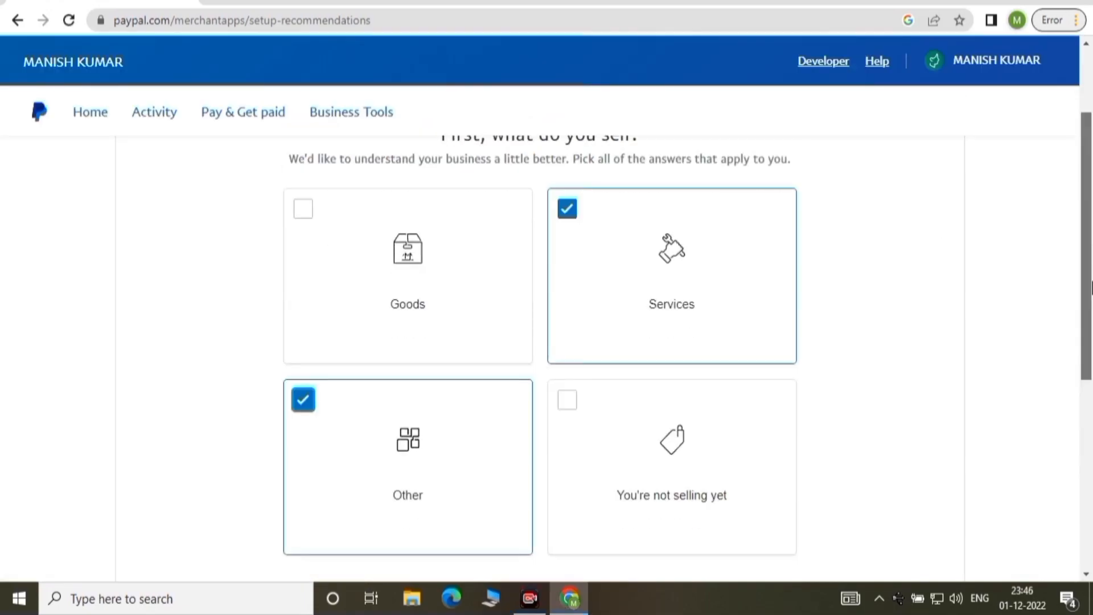
# Confirm Services and Other as what the business sells.
pyautogui.scroll(-2, 1092, 288)
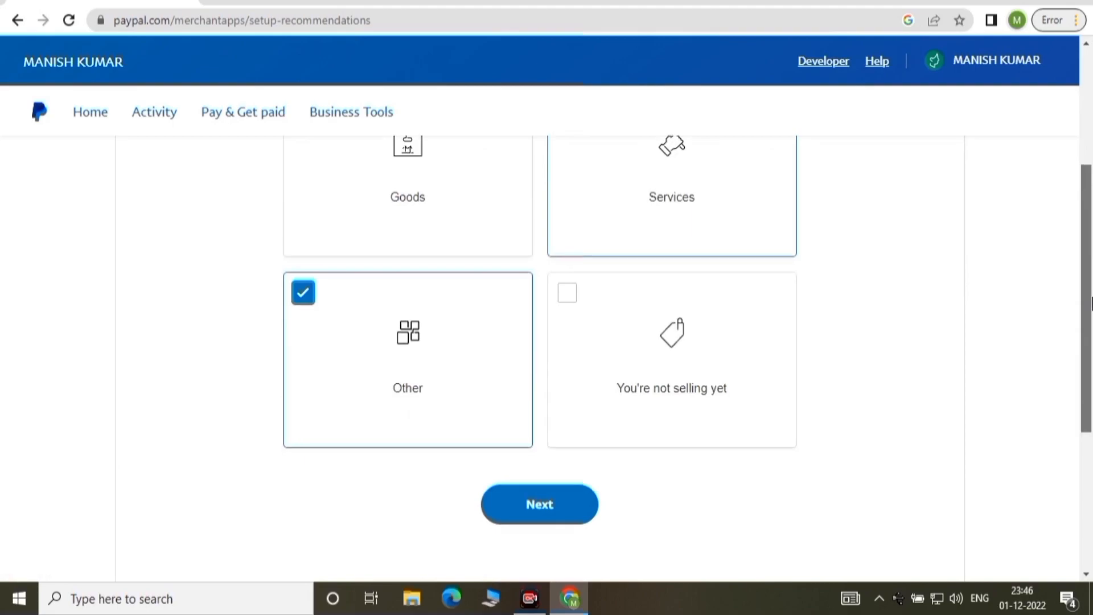
pyautogui.moveTo(1091, 304); pyautogui.dragTo(1091, 305)
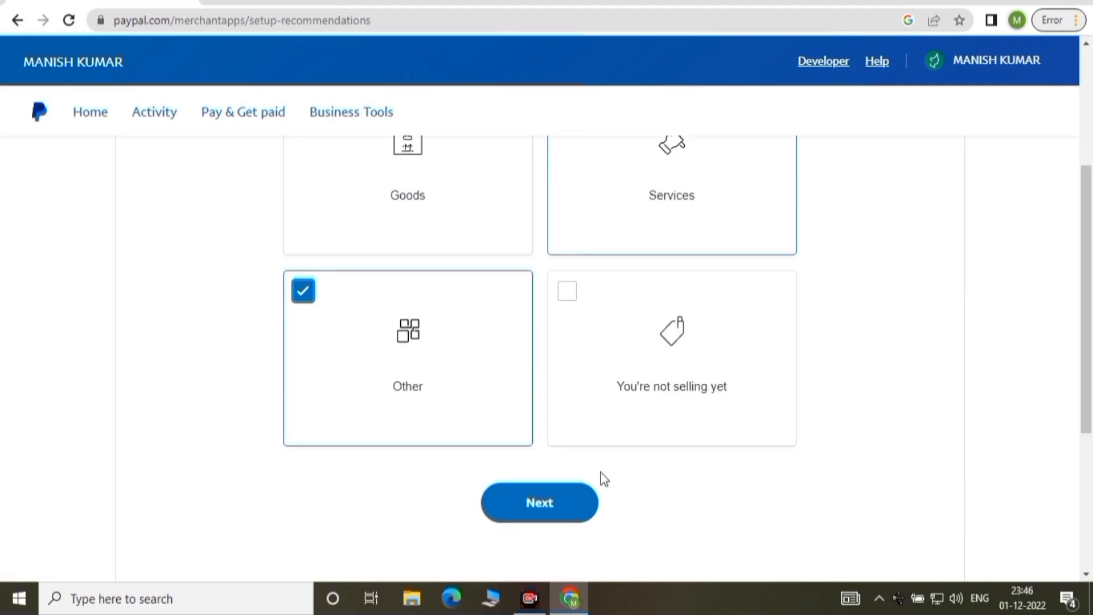
pyautogui.click(533, 516)
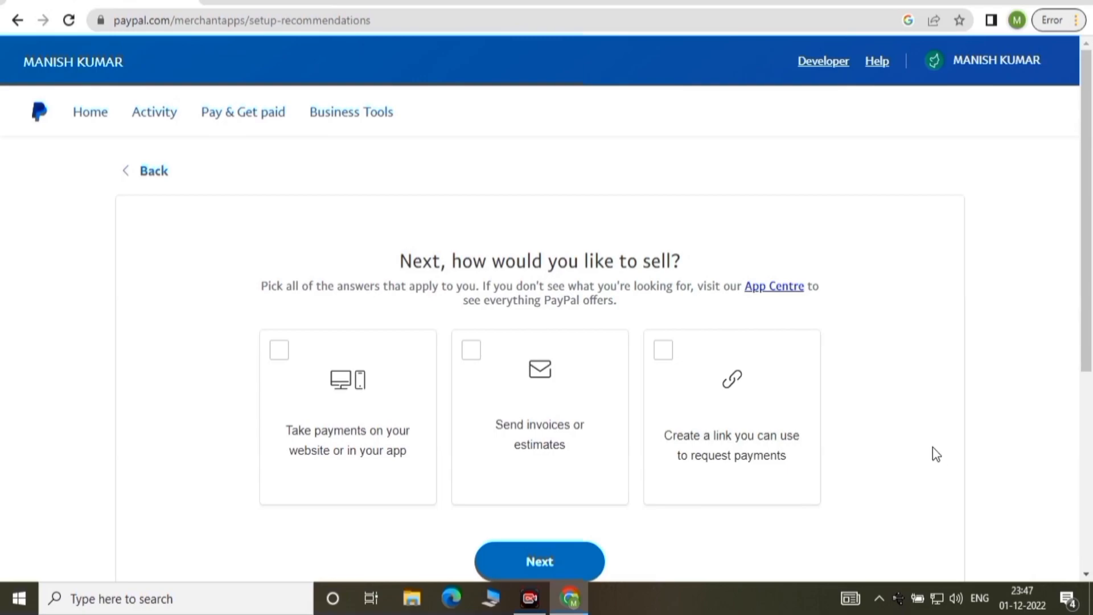
# Select website/app payments, invoices or estimates, and payment request links as selling methods.
pyautogui.click(279, 358)
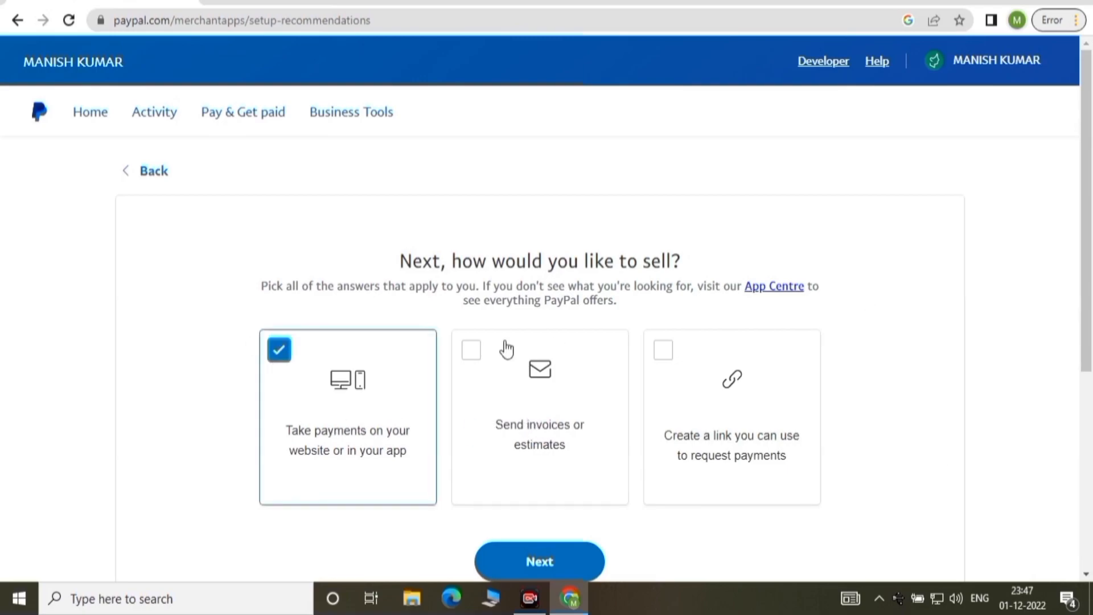
pyautogui.click(477, 357)
pyautogui.click(661, 358)
pyautogui.scroll(-2, 929, 451)
pyautogui.click(546, 500)
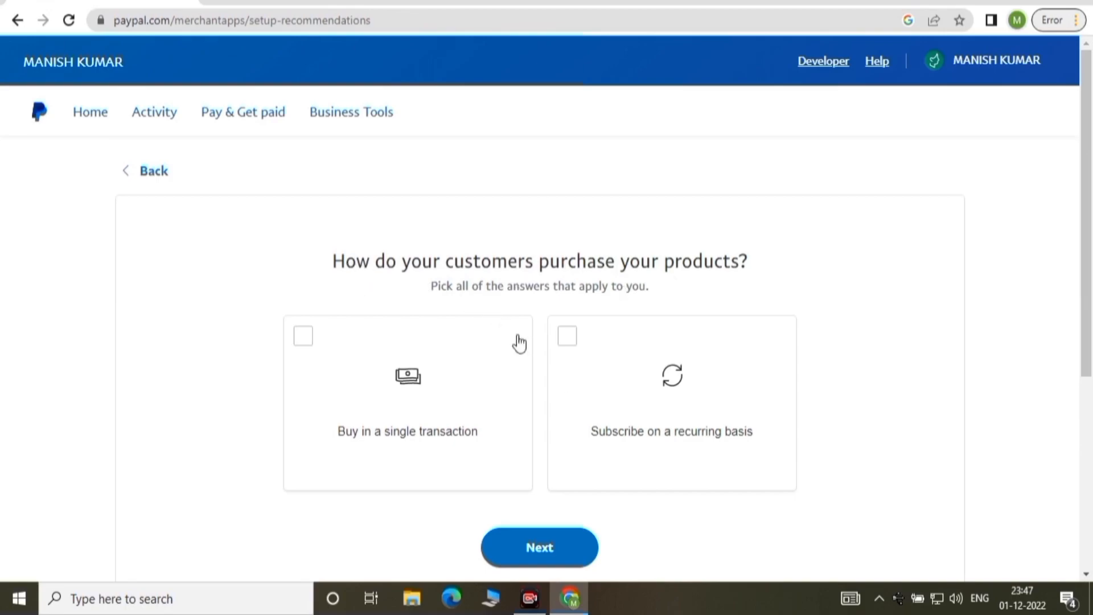
# Choose single and recurring subscription purchases, then go to the business dashboard.
pyautogui.click(302, 342)
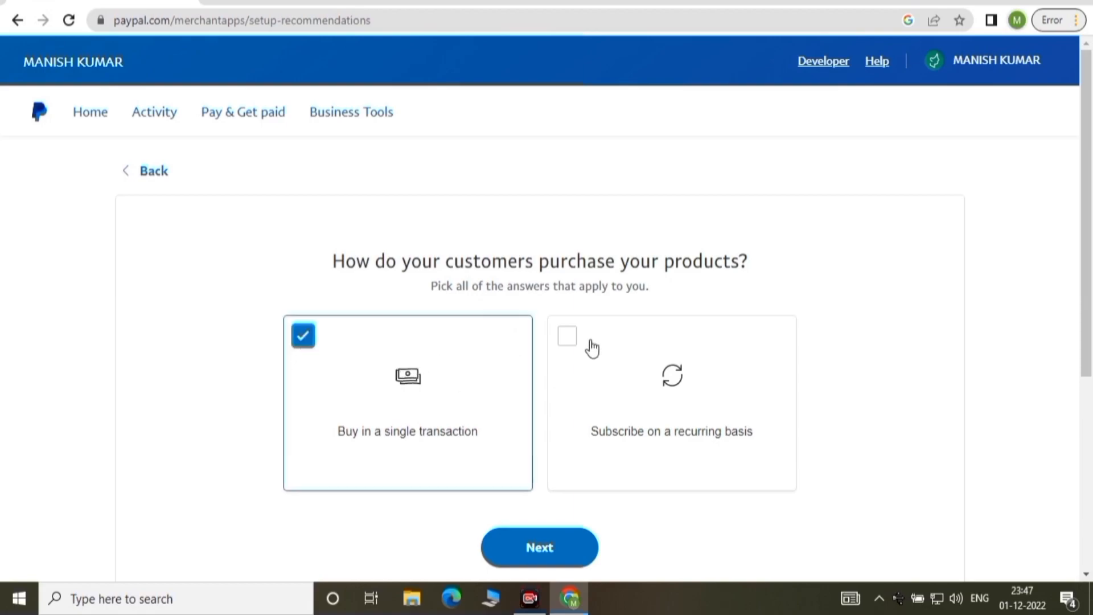
pyautogui.click(569, 340)
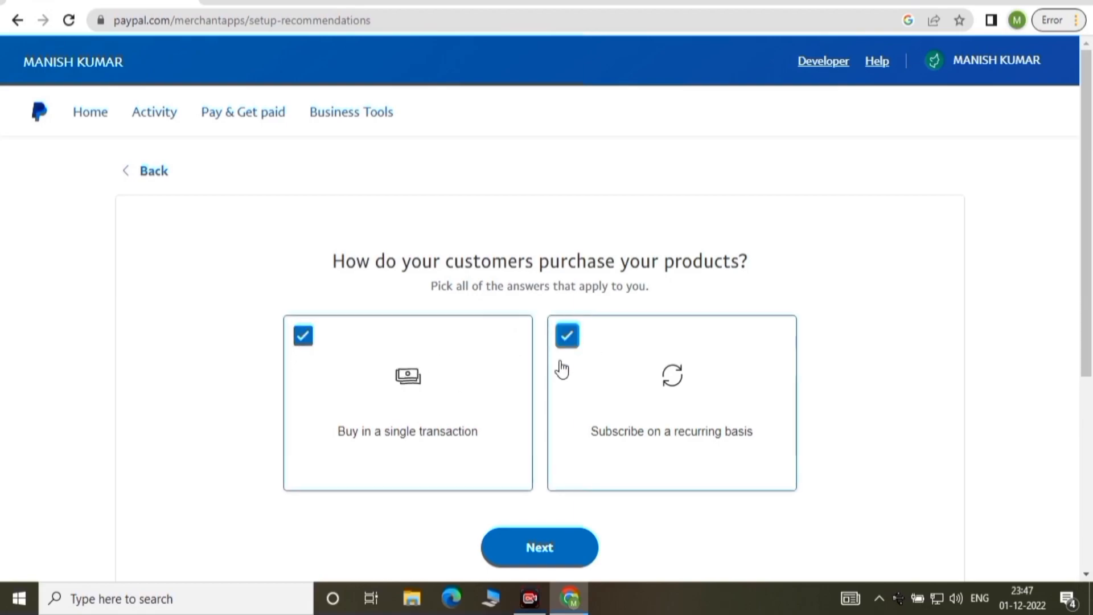
pyautogui.click(544, 553)
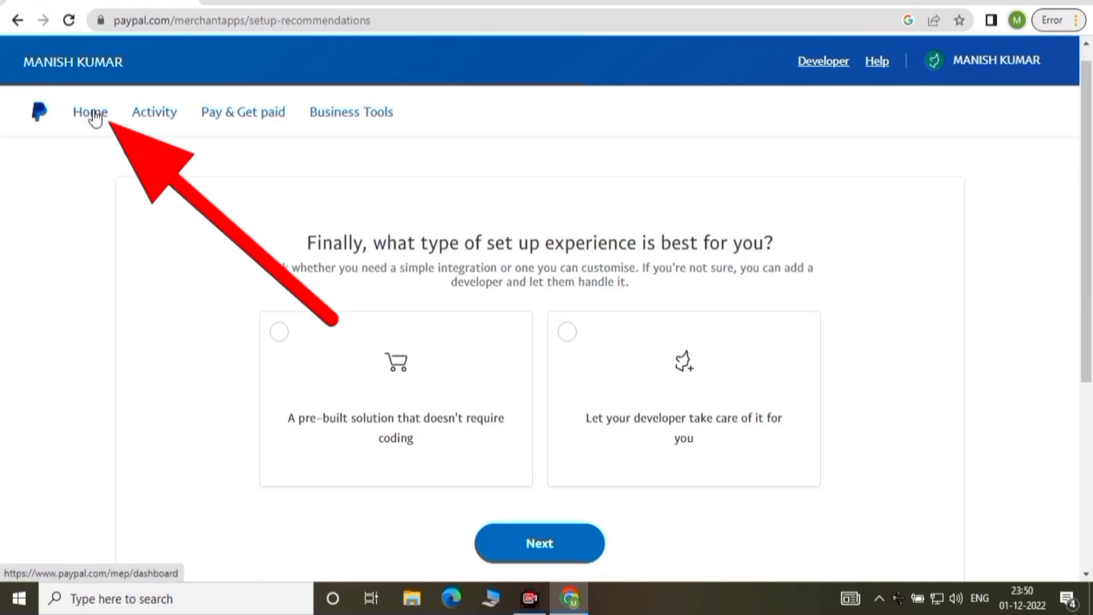
pyautogui.click(94, 114)
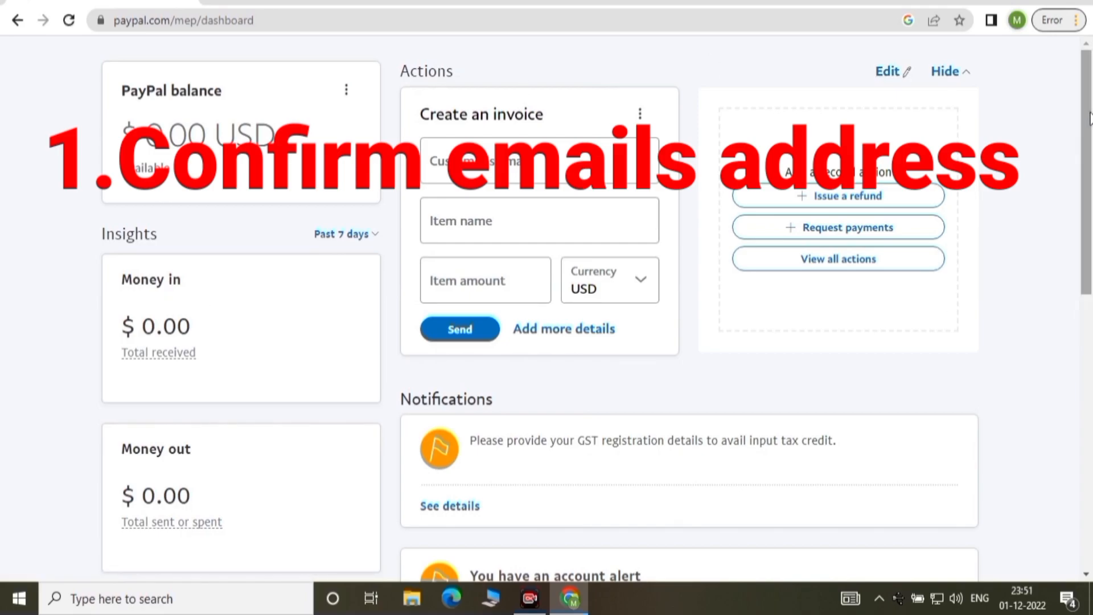
# From the Confirm email address alert, send a confirmation email to the primary address.
pyautogui.moveTo(1088, 120); pyautogui.dragTo(1090, 222)
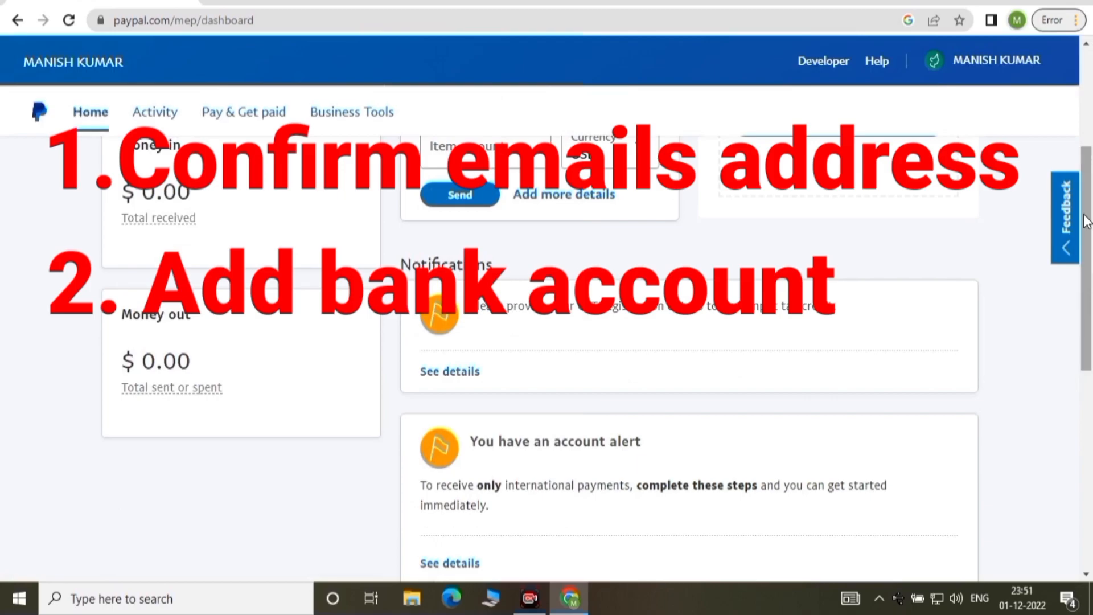
pyautogui.moveTo(1091, 222); pyautogui.dragTo(1089, 357)
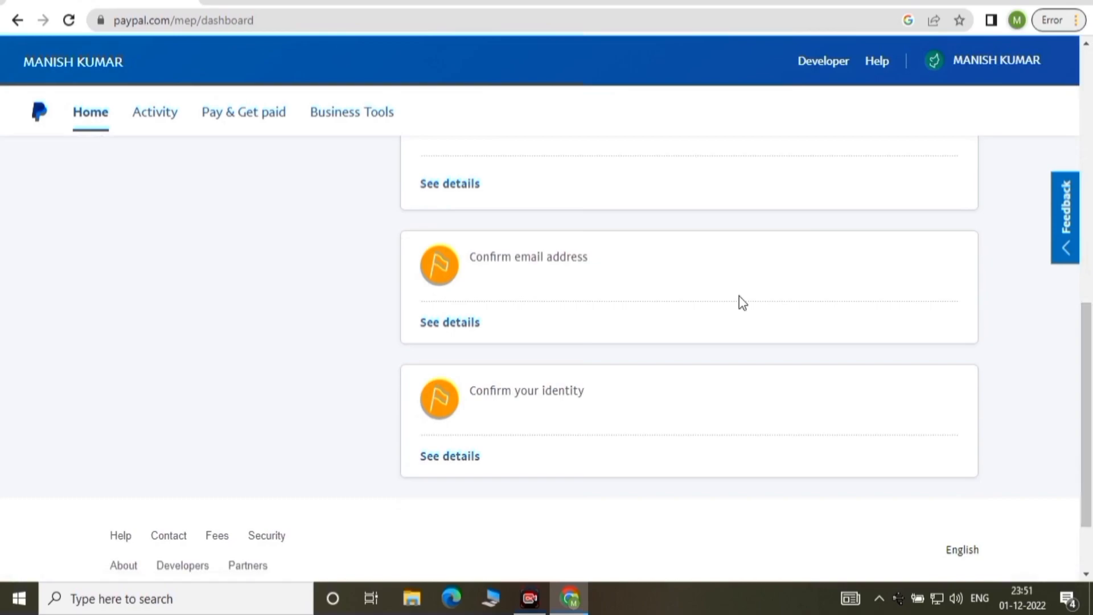
pyautogui.click(436, 325)
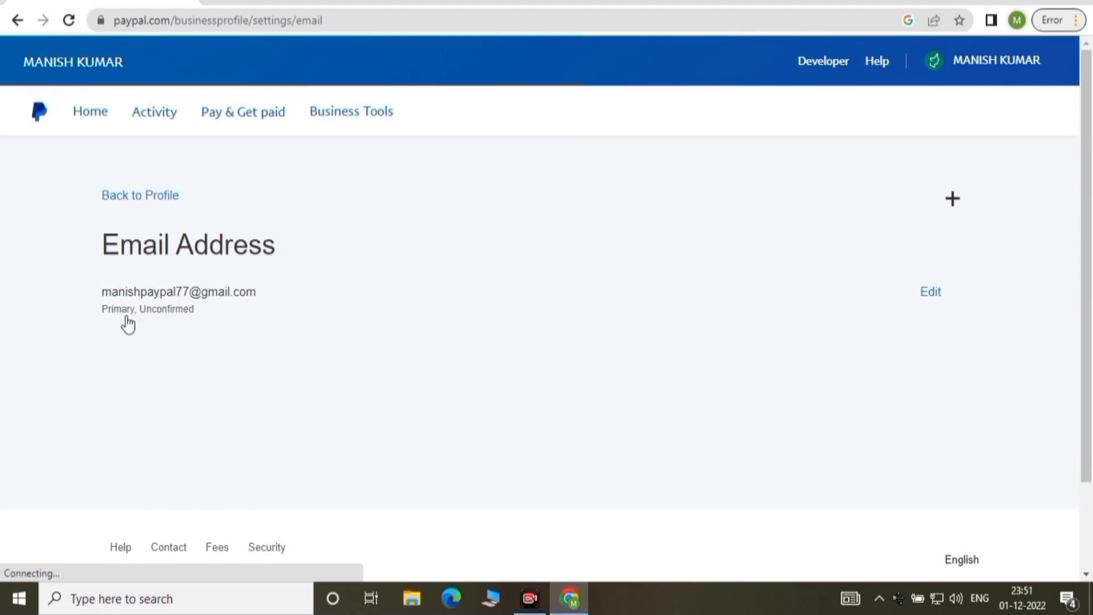
pyautogui.click(930, 294)
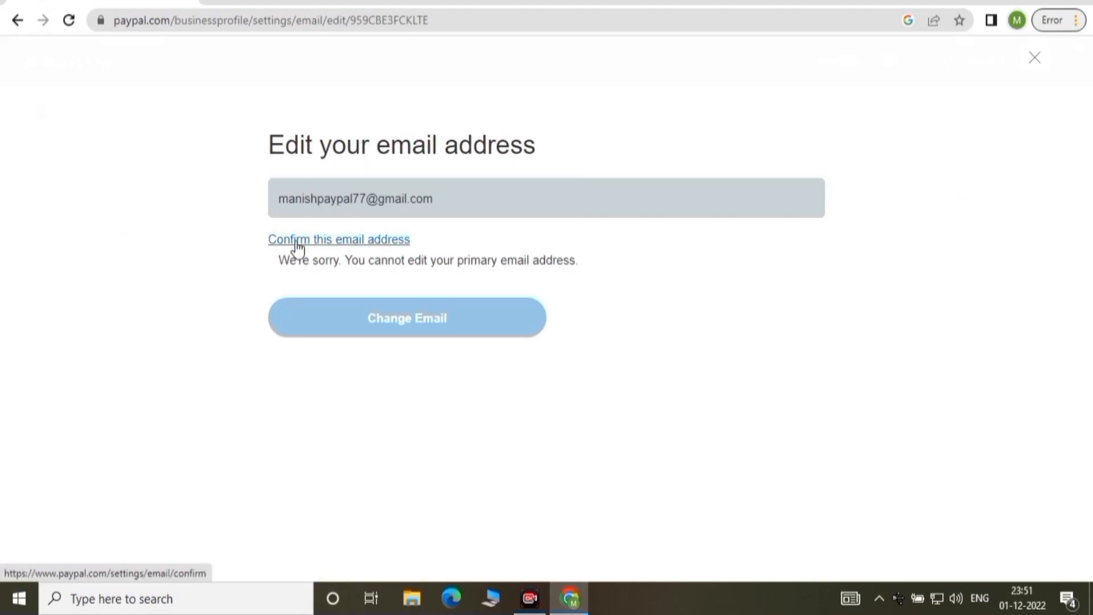
pyautogui.click(296, 240)
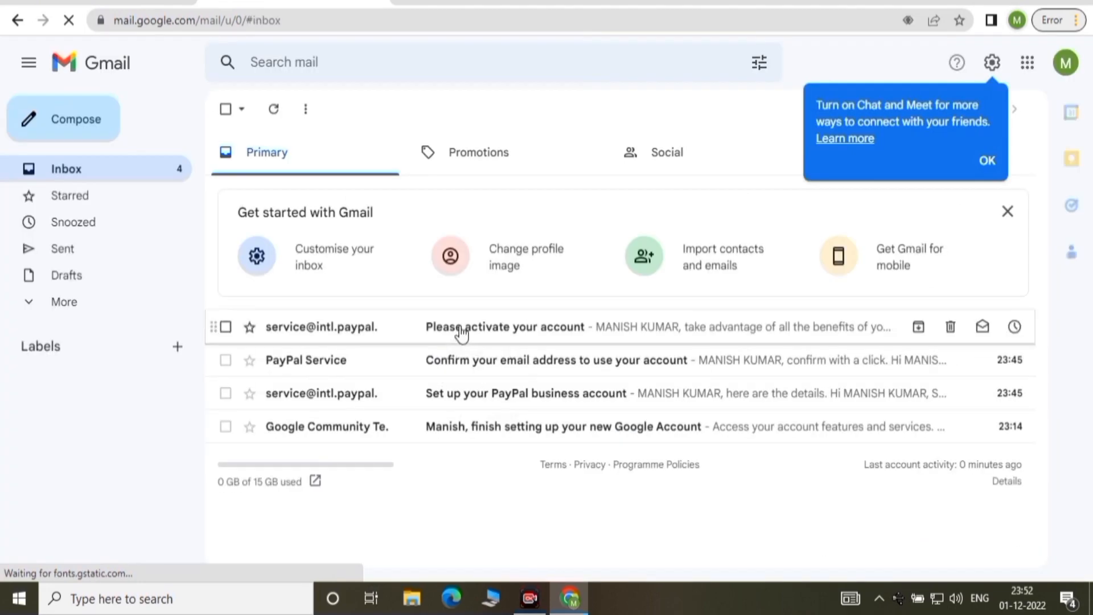
# Open PayPal's 'Please activate your account' email in Gmail and follow its activation link.
pyautogui.click(474, 333)
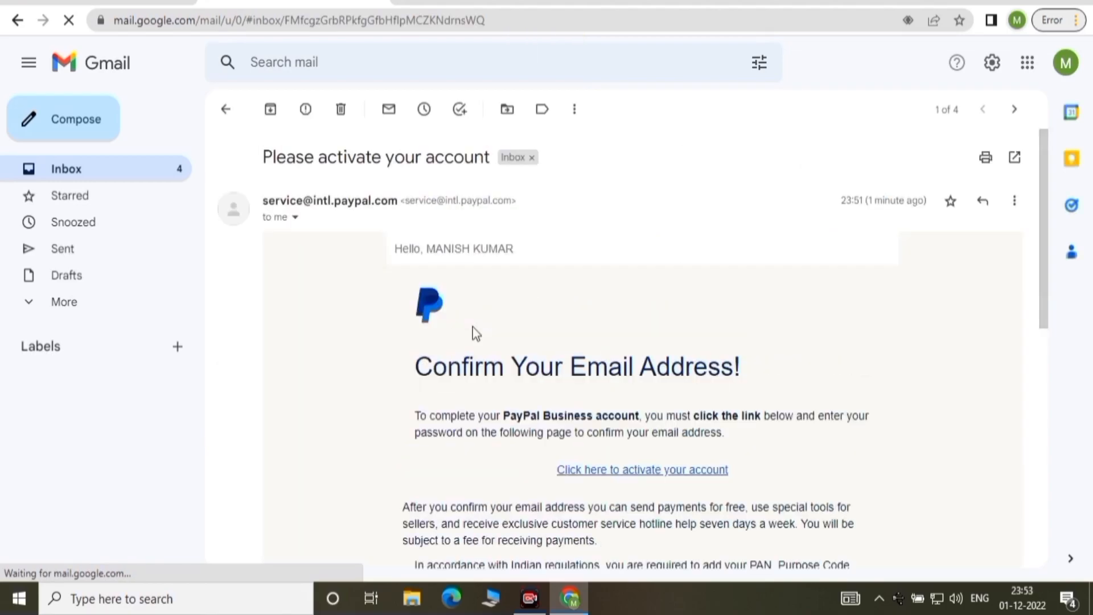
pyautogui.scroll(-2, 472, 327)
pyautogui.click(621, 361)
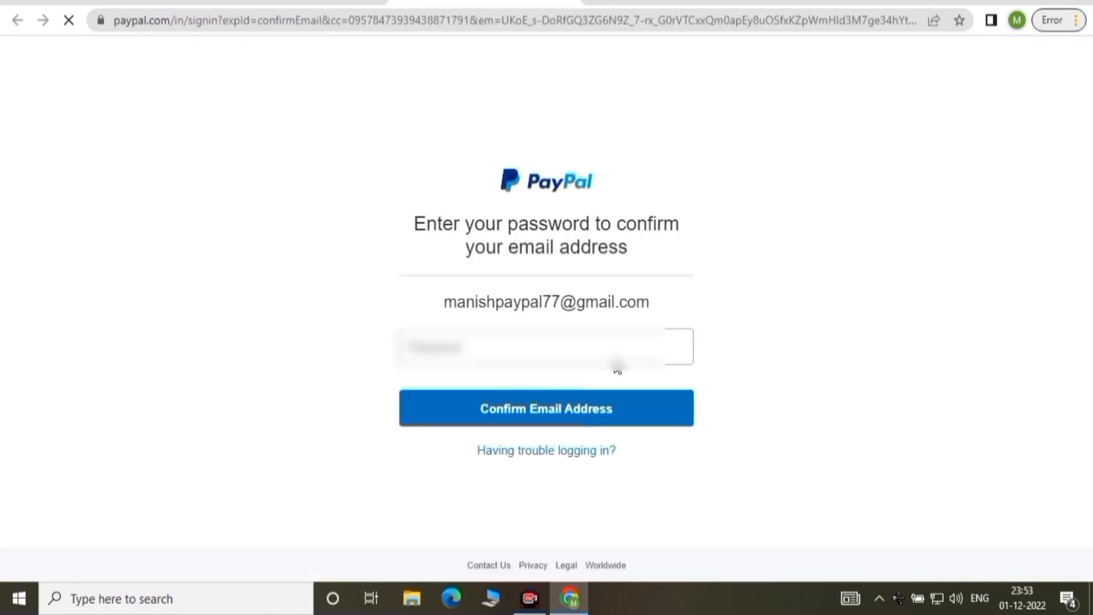
# Confirm the email address with the account password and scroll to the dashboard alerts.
pyautogui.write('***')
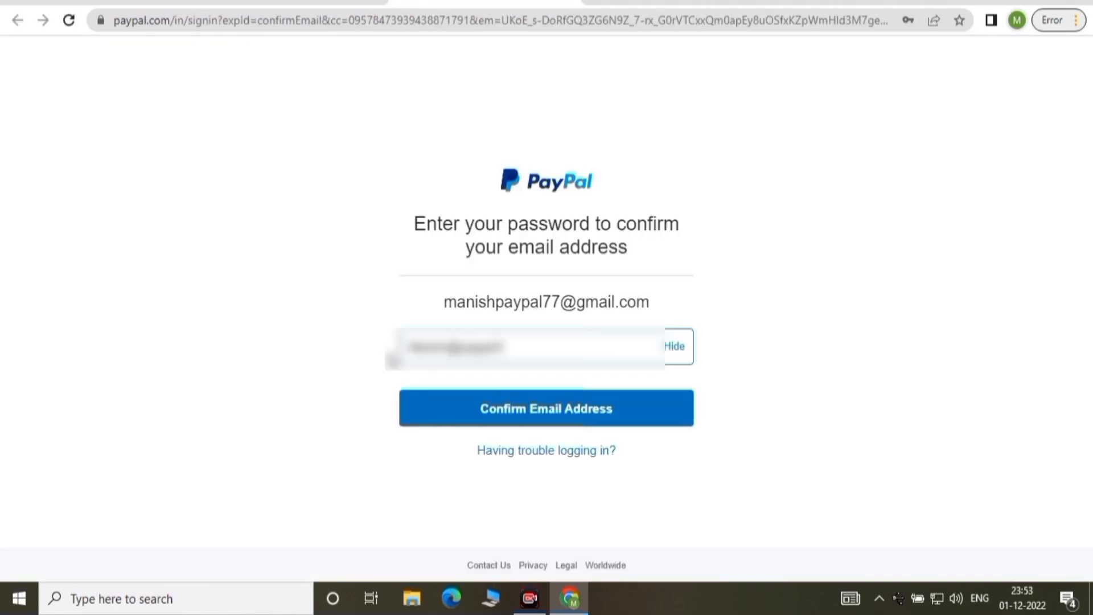
pyautogui.click(550, 408)
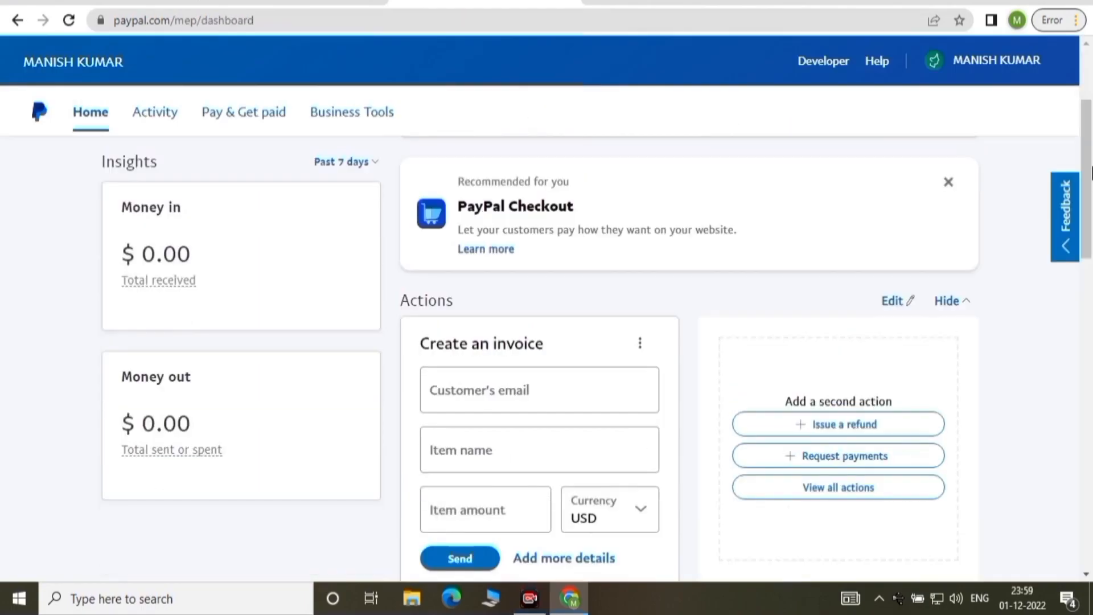
pyautogui.moveTo(1091, 180); pyautogui.dragTo(1092, 410)
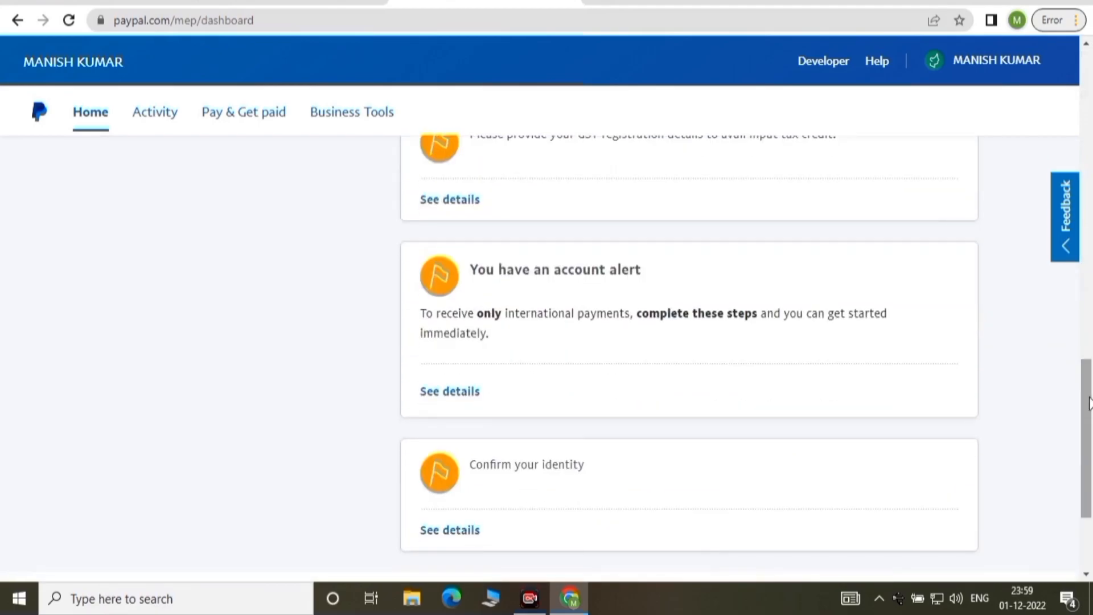
# Start identity verification from the alert, jump to Add Bank, and reach the Money page.
pyautogui.click(452, 392)
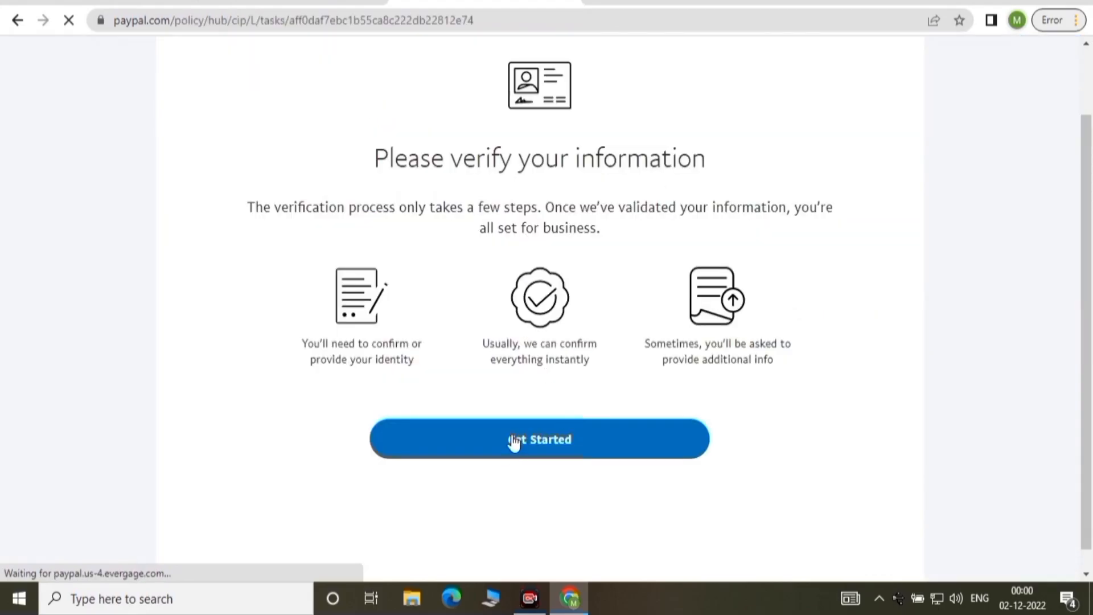
pyautogui.click(514, 440)
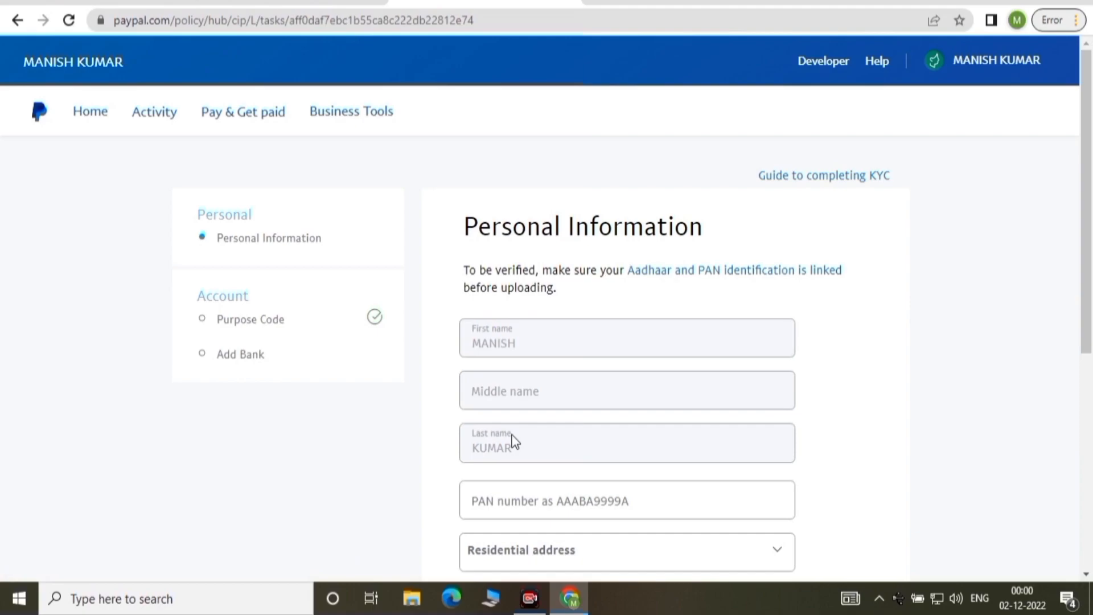
pyautogui.scroll(-1, 588, 122)
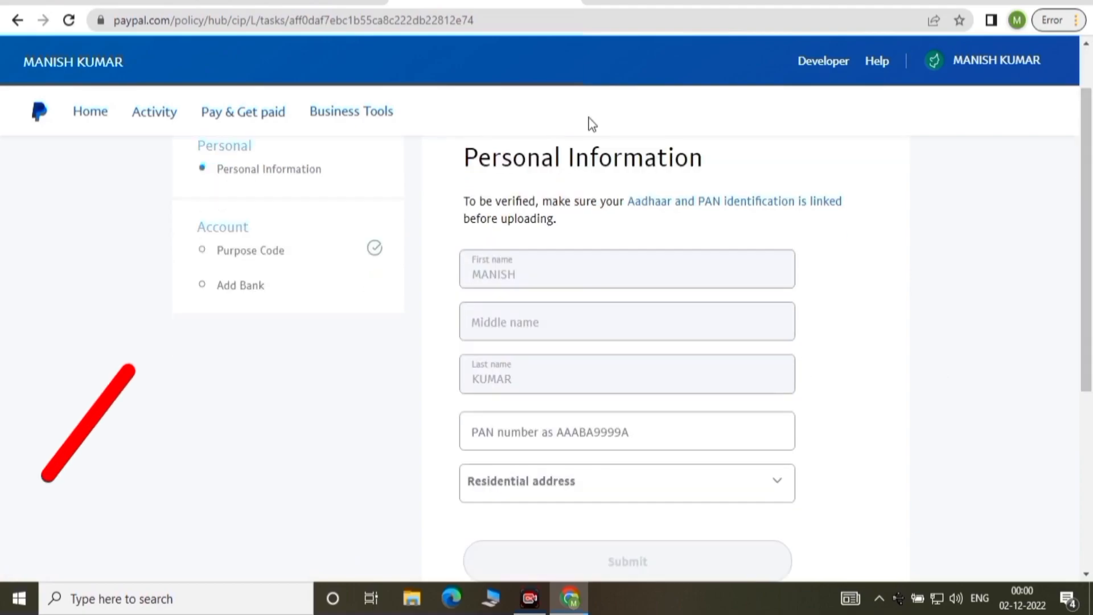
pyautogui.click(201, 292)
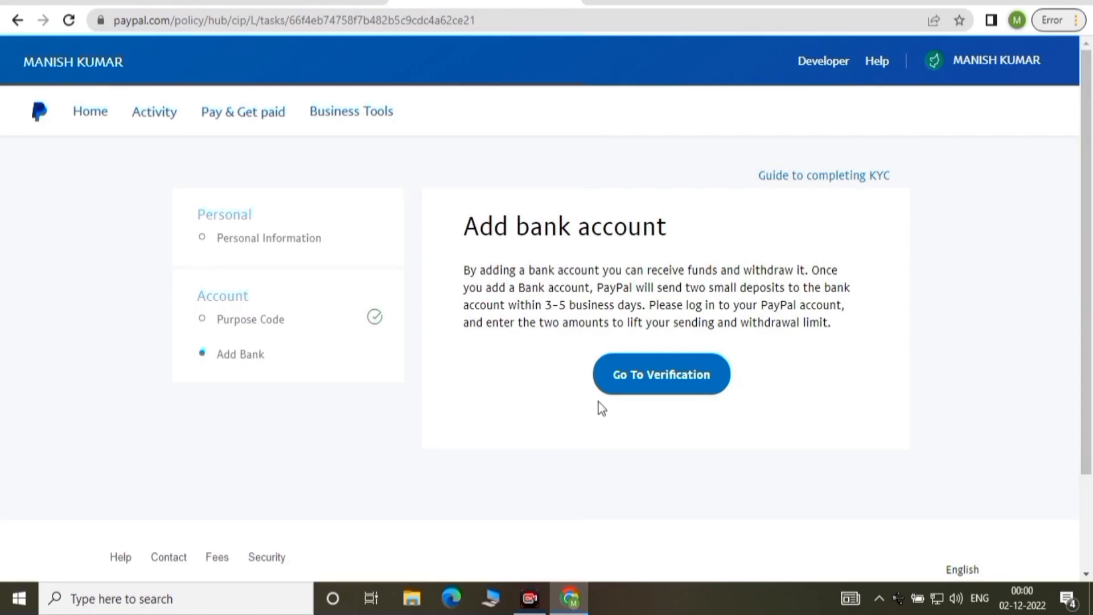
pyautogui.click(682, 385)
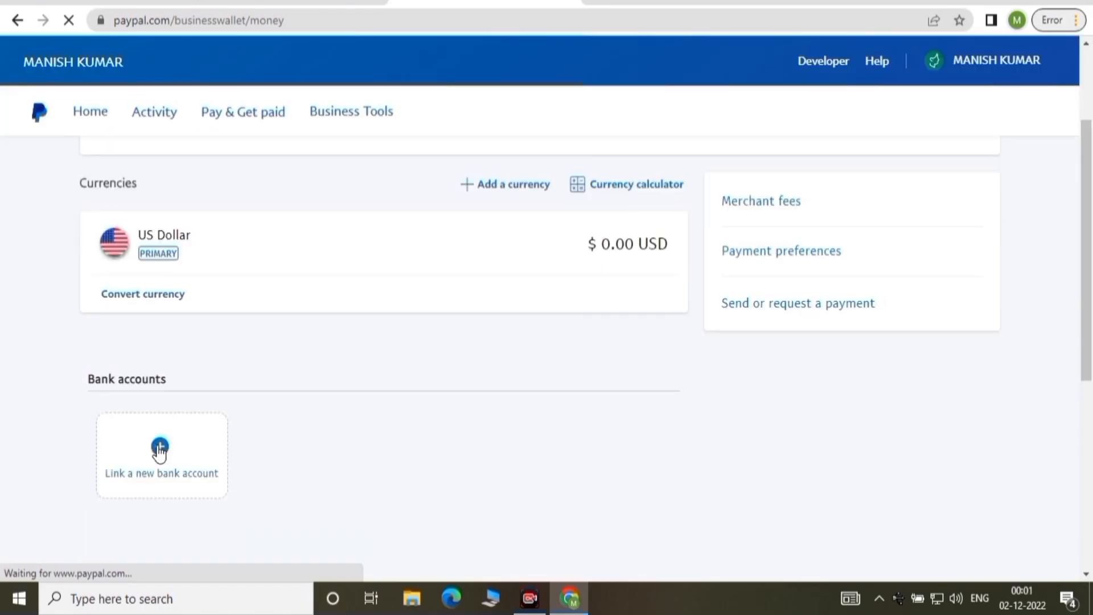
# Link a new bank account by entering the IFSC code and account number.
pyautogui.click(160, 450)
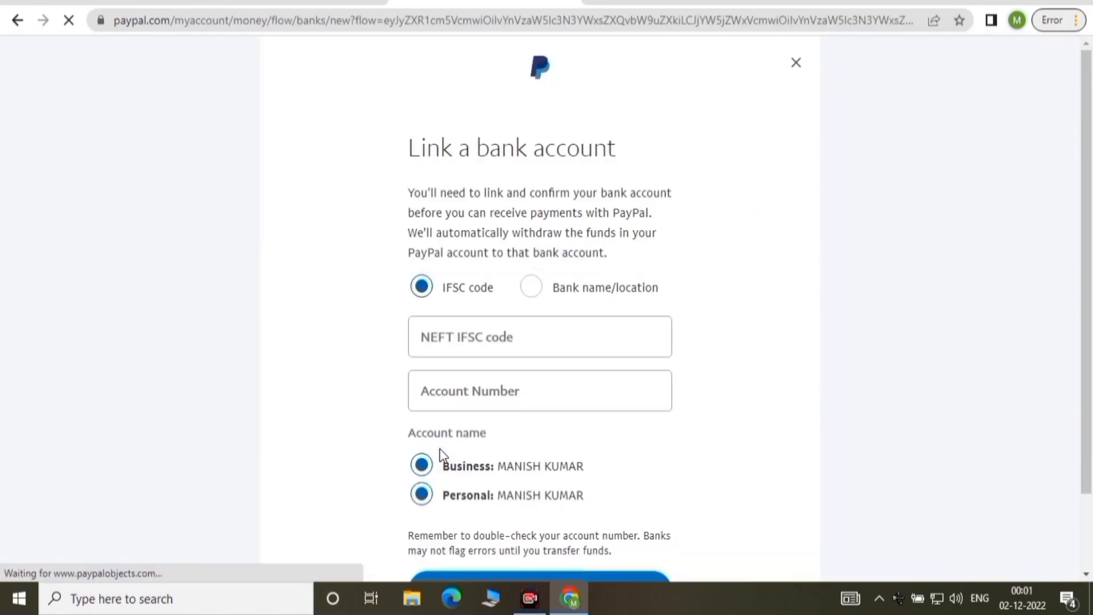
pyautogui.click(475, 339)
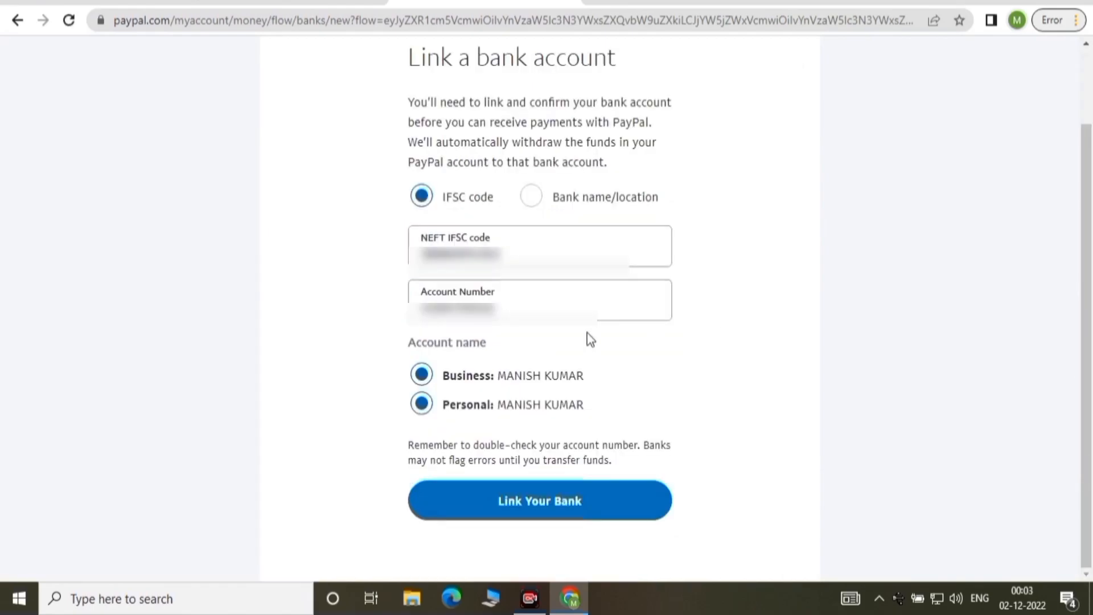
pyautogui.click(543, 503)
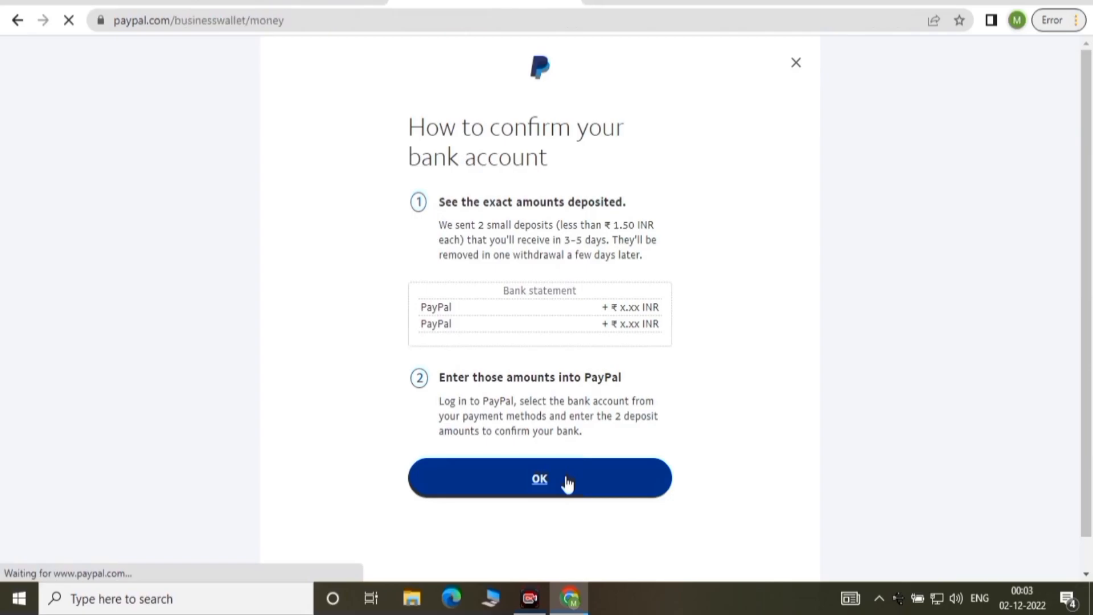
# Dismiss the confirmation instructions and verify State Bank of India shows Confirmation pending.
pyautogui.click(568, 483)
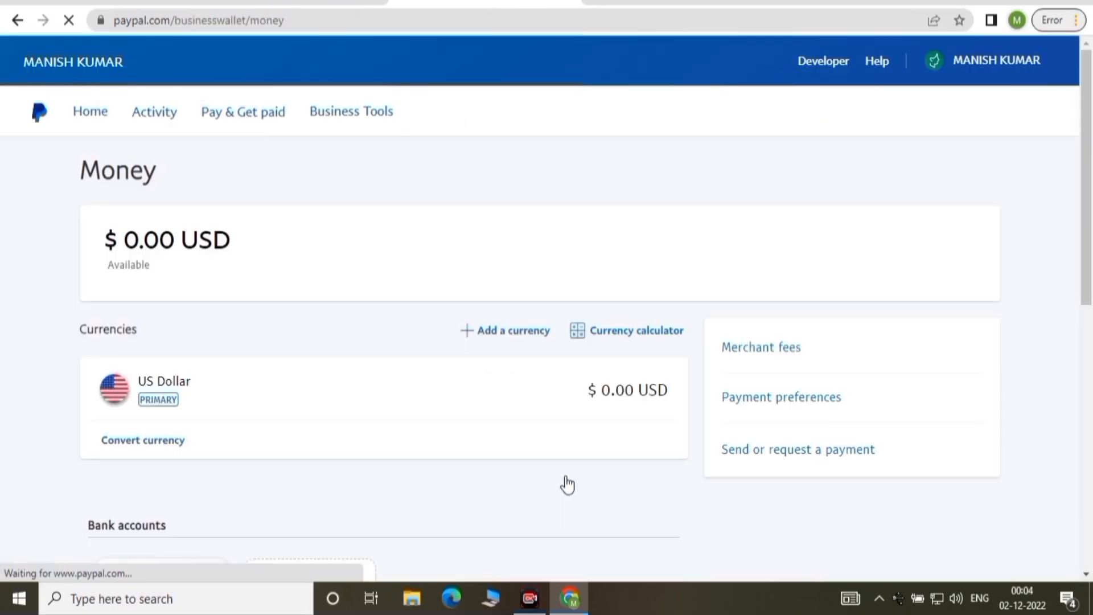
pyautogui.moveTo(1088, 109); pyautogui.dragTo(1092, 205)
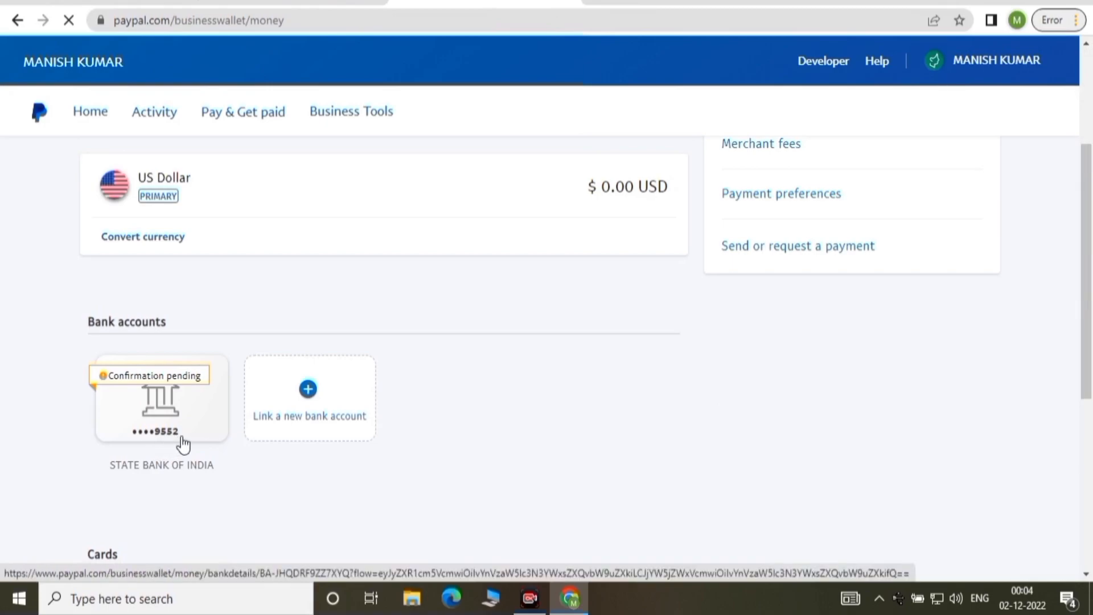
pyautogui.moveTo(1090, 278)
pyautogui.mouseDown()
pyautogui.moveTo(1091, 299)
pyautogui.moveTo(1092, 261)
pyautogui.moveTo(1092, 349)
pyautogui.moveTo(1092, 206)
pyautogui.moveTo(1092, 279)
pyautogui.mouseUp()
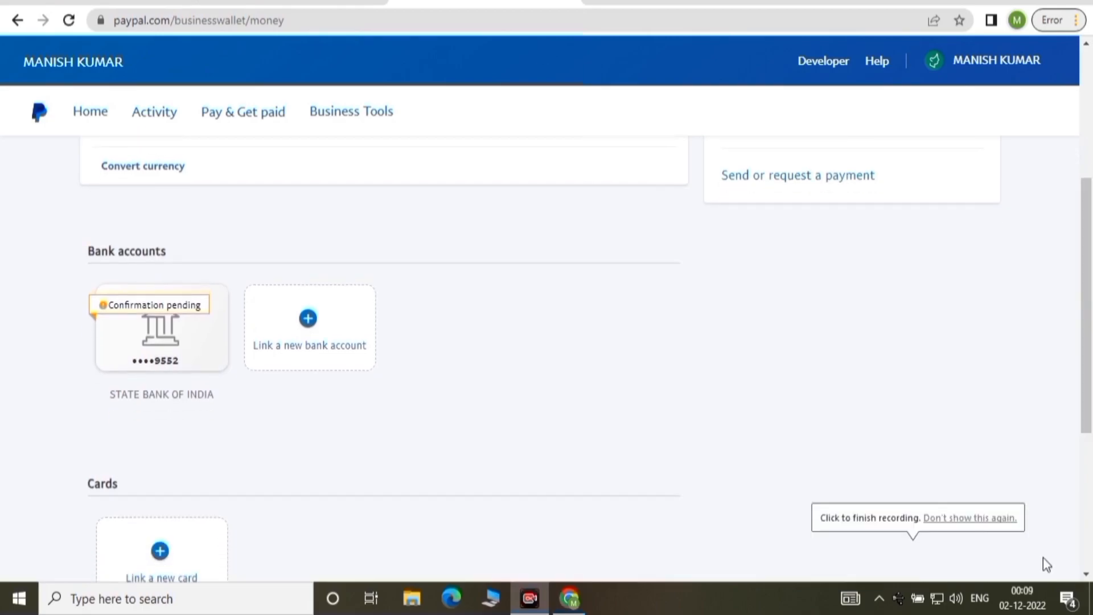
pyautogui.scroll(-3, 1059, 398)
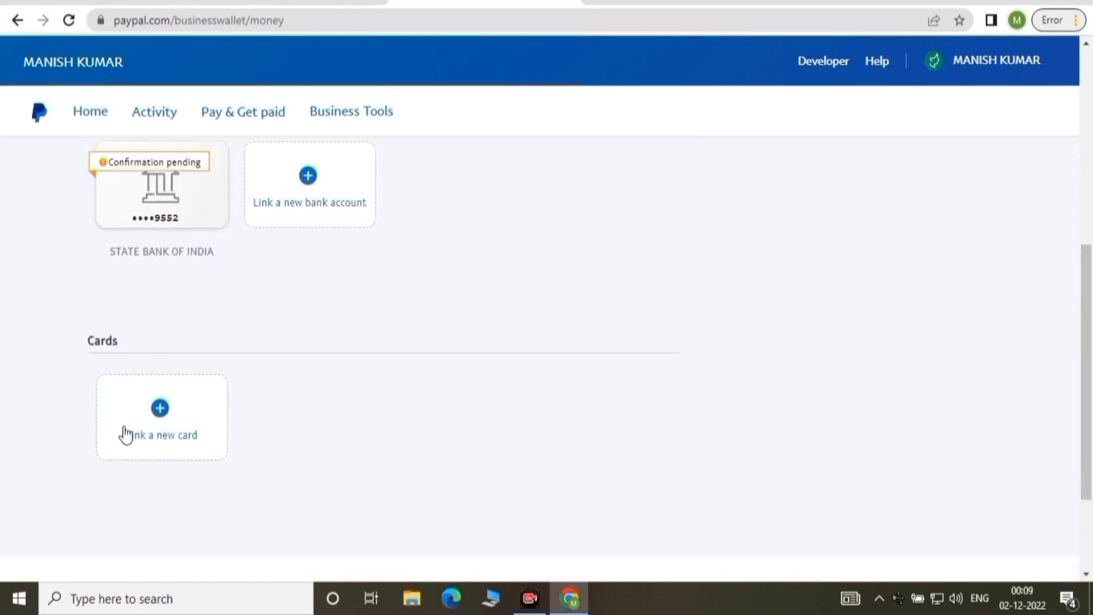
# Open the Link a card form and choose Visa as the card type.
pyautogui.click(161, 411)
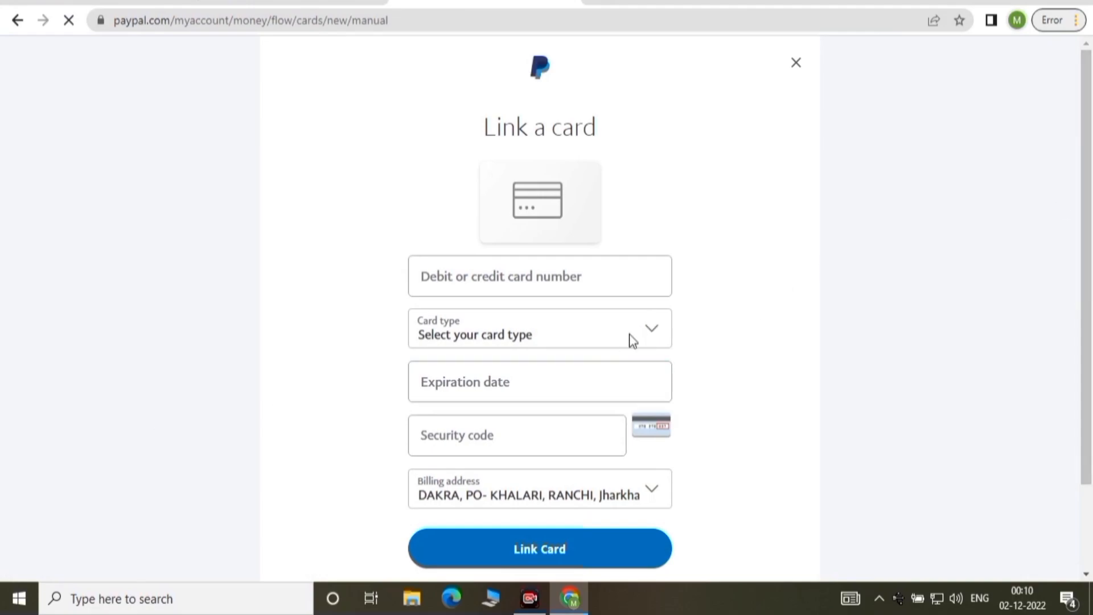
pyautogui.click(652, 326)
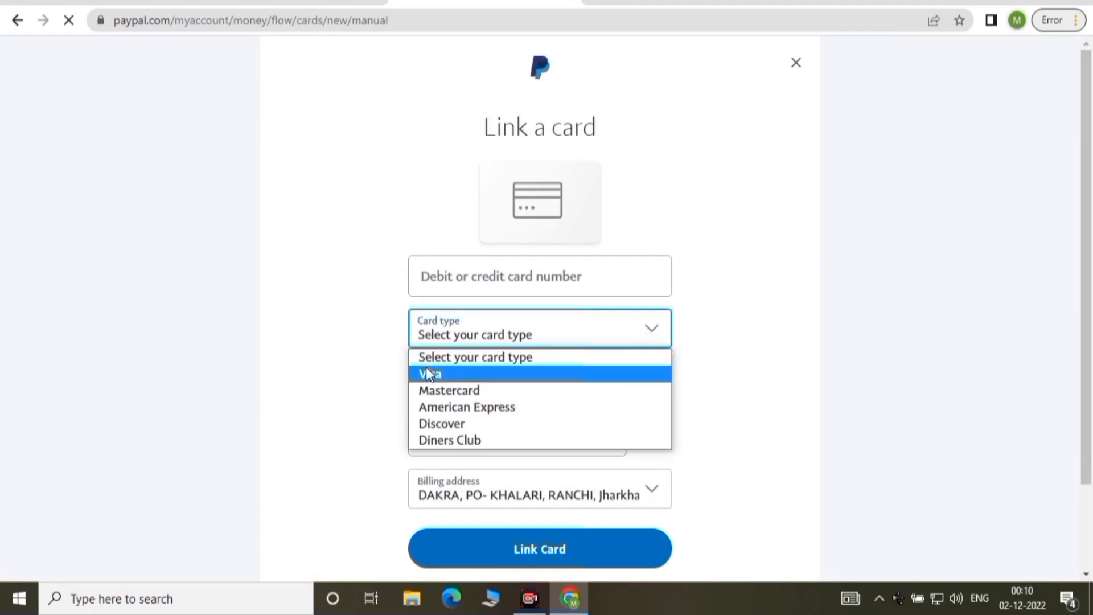
pyautogui.click(428, 374)
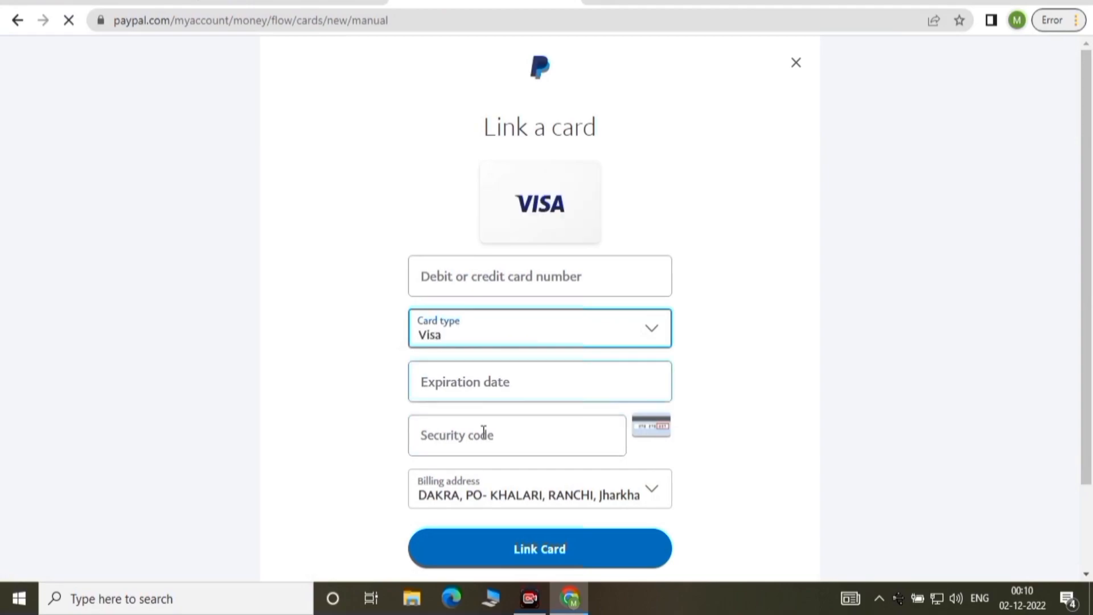
pyautogui.moveTo(1087, 257)
pyautogui.mouseDown()
pyautogui.moveTo(1091, 304)
pyautogui.moveTo(1091, 246)
pyautogui.mouseUp()
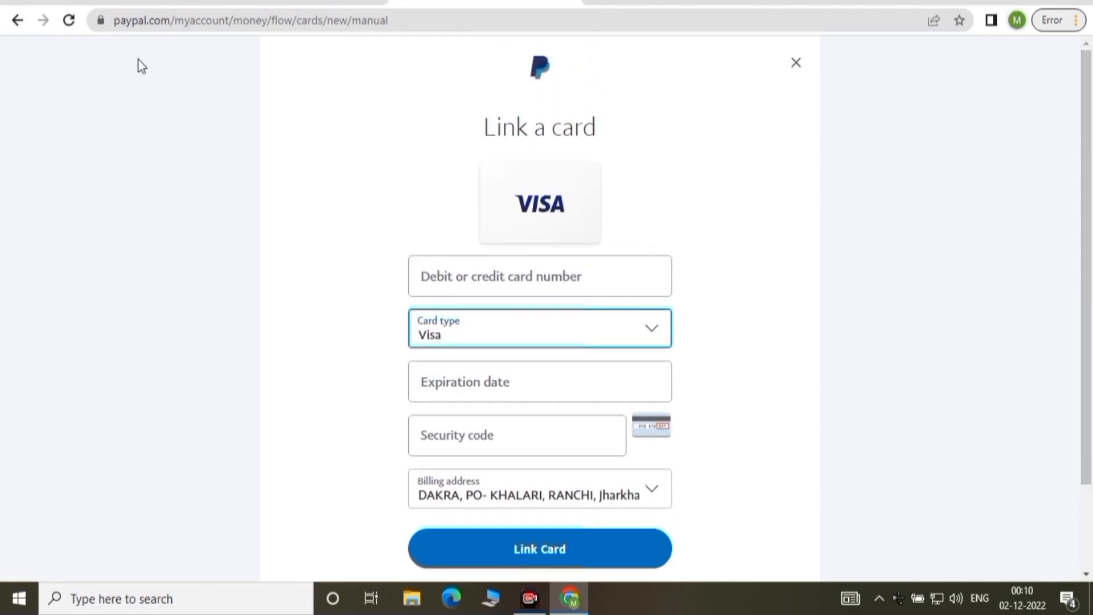
pyautogui.moveTo(1090, 192); pyautogui.dragTo(1092, 232)
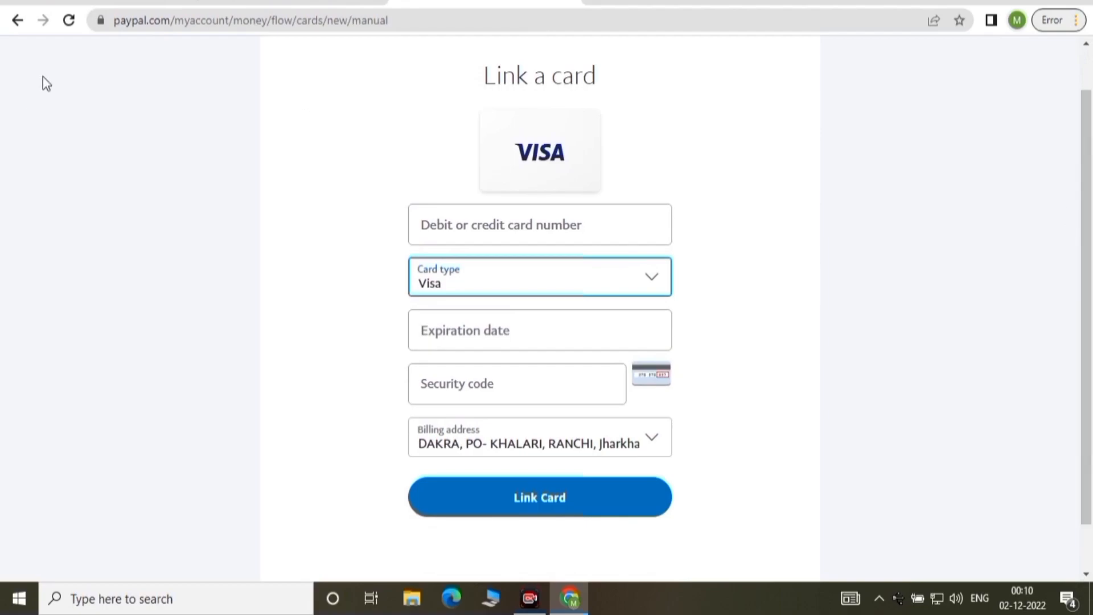
# Leave the card form unsaved and return to the Home dashboard.
pyautogui.click(17, 21)
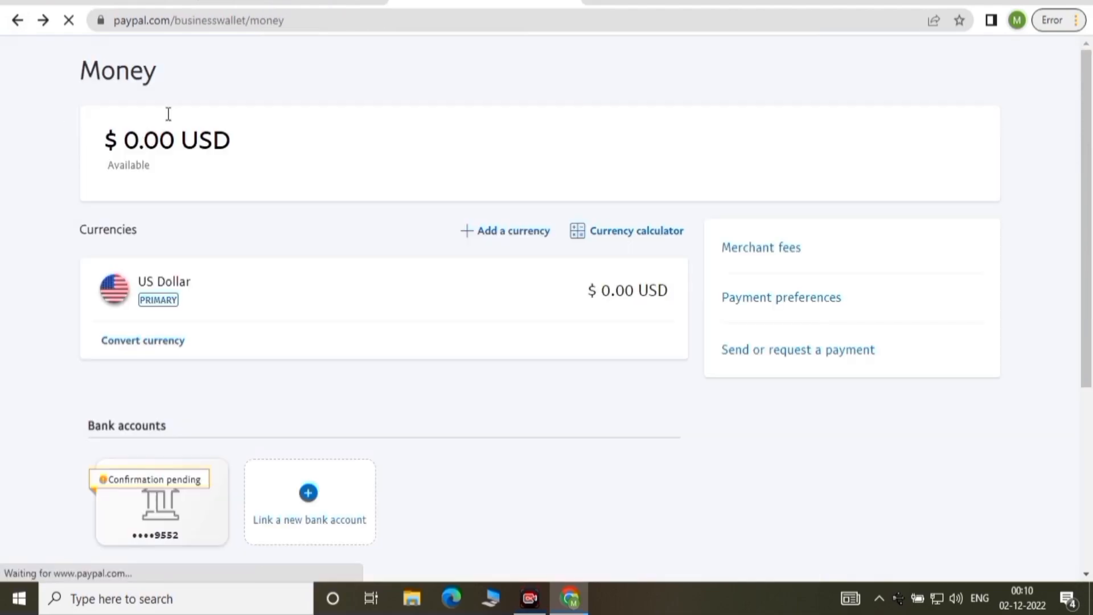
pyautogui.scroll(-5, 169, 114)
pyautogui.moveTo(1091, 293); pyautogui.dragTo(1091, 91)
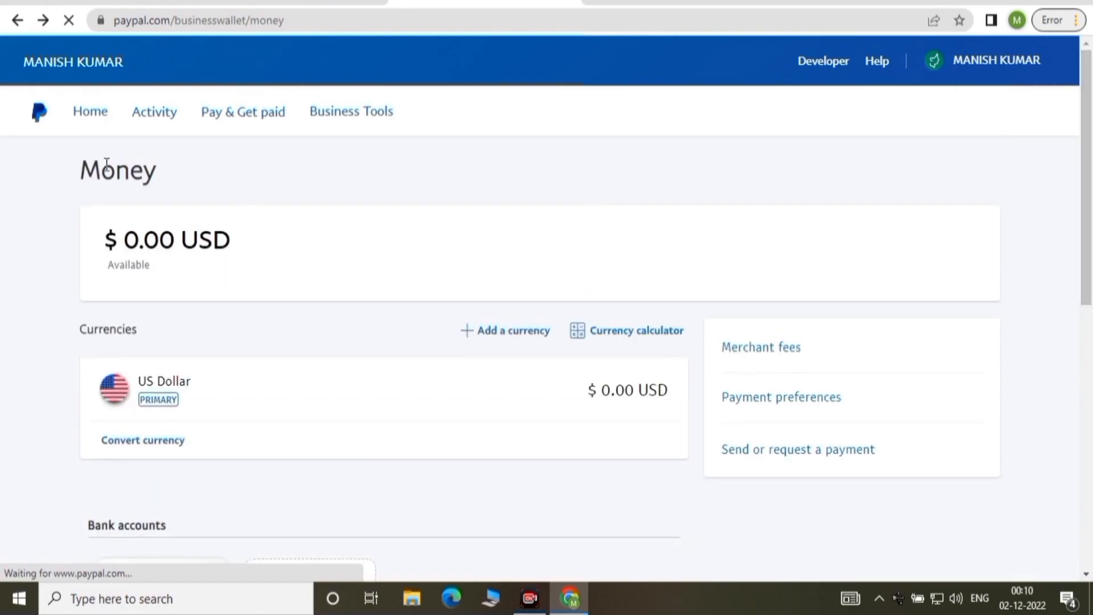
pyautogui.click(93, 114)
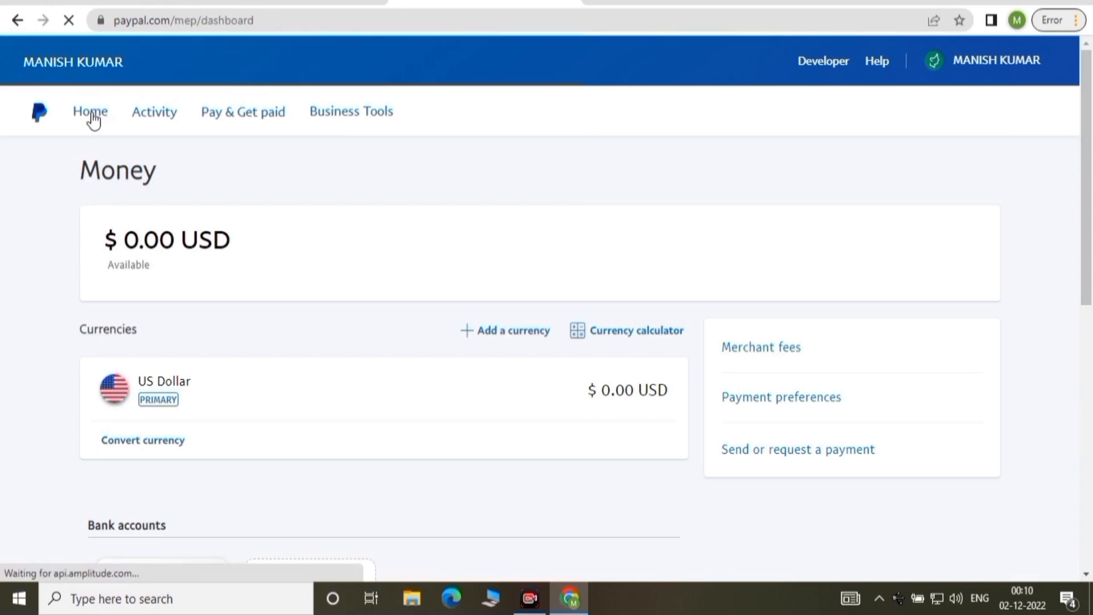